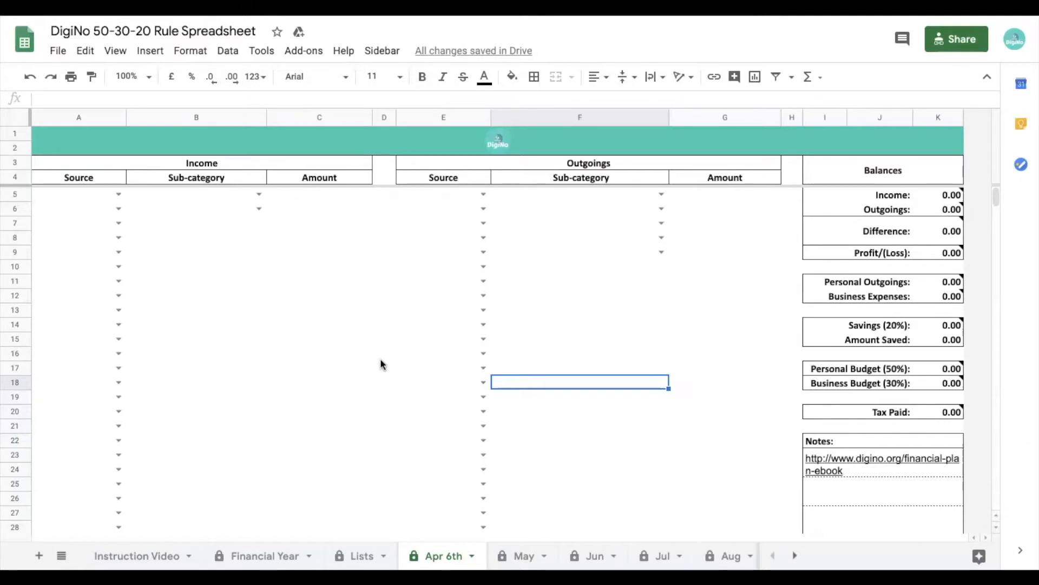
left_click(56, 51)
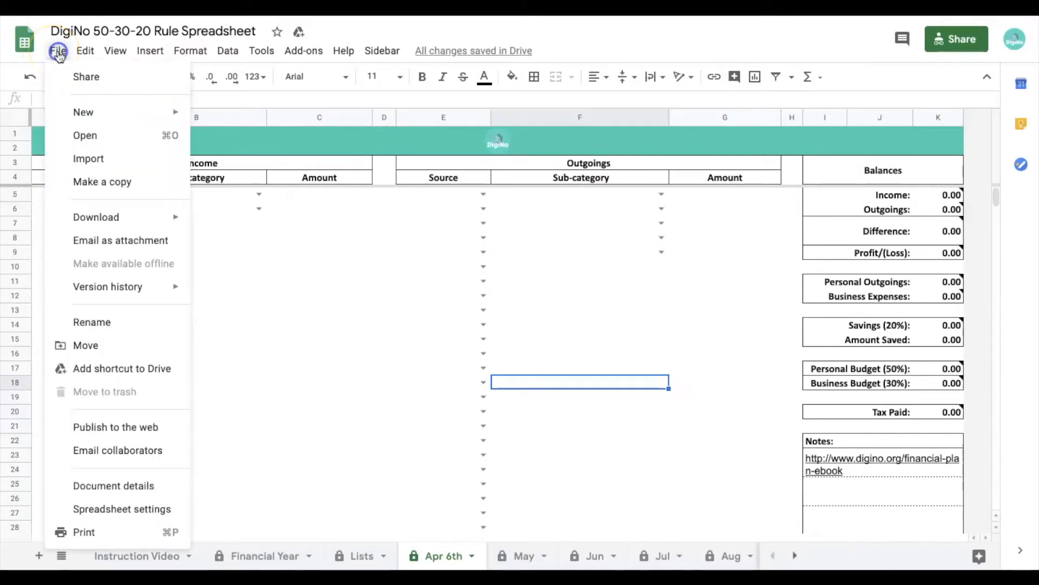
left_click(103, 182)
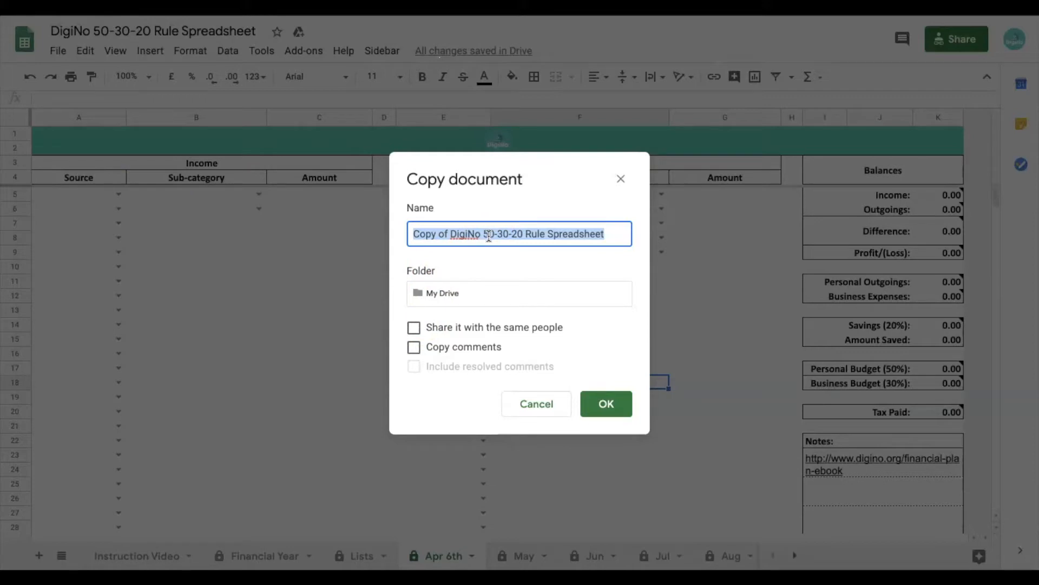
type("20/21")
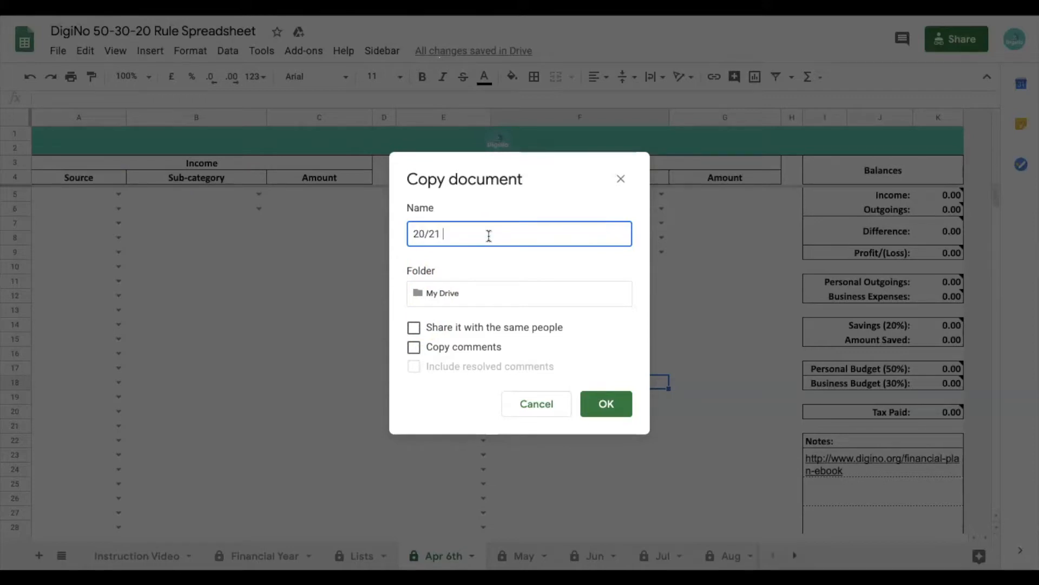
type(" Financial")
key("BackSpace")
key("BackSpace")
type("es")
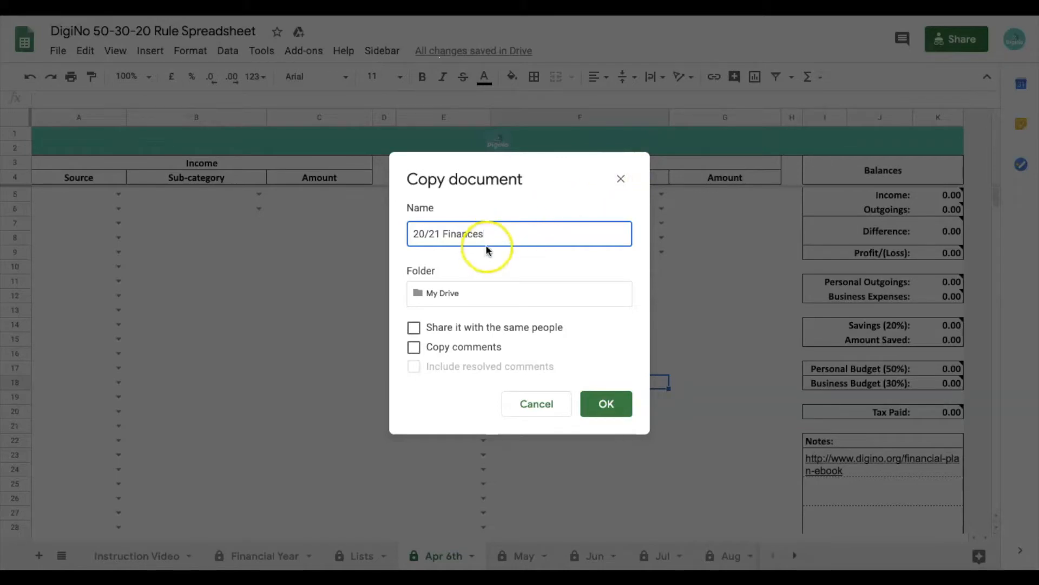
left_click(621, 180)
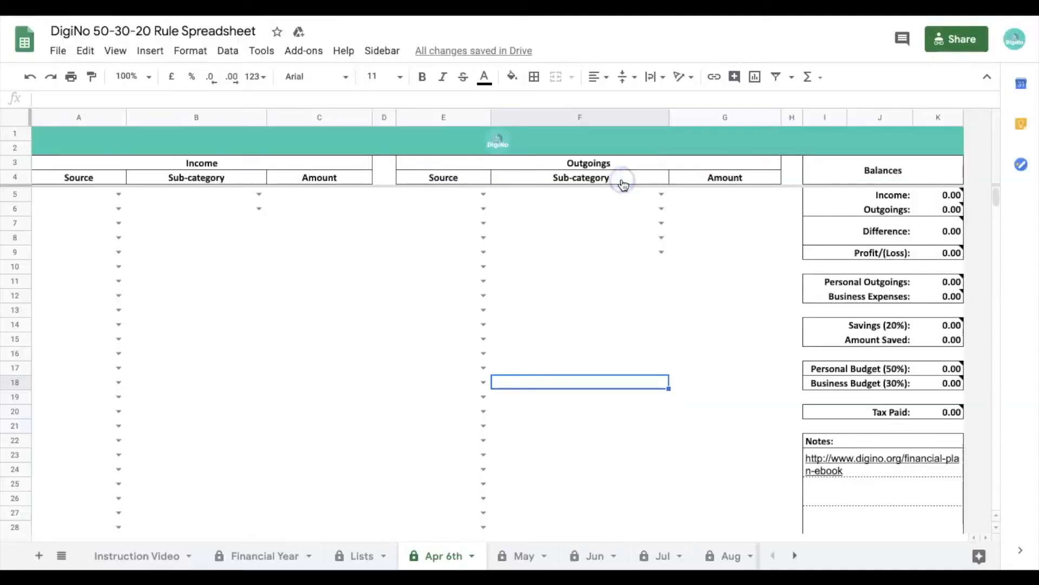
left_click(58, 51)
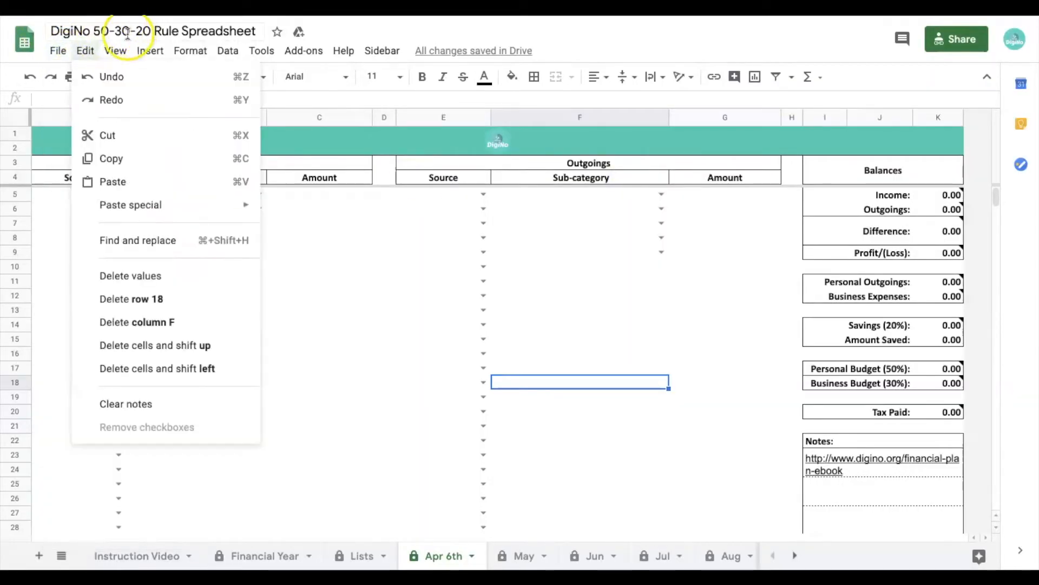
mouse_move(228, 51)
left_click(476, 343)
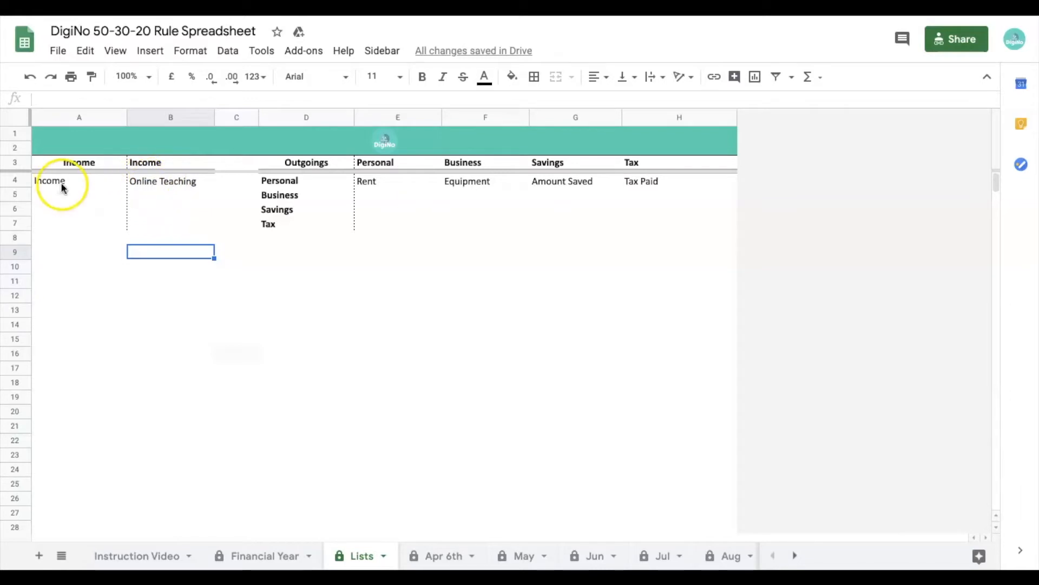
Add "Freelance writing" as an income sub-category below Online Teaching on the Lists sheet
left_click(167, 194)
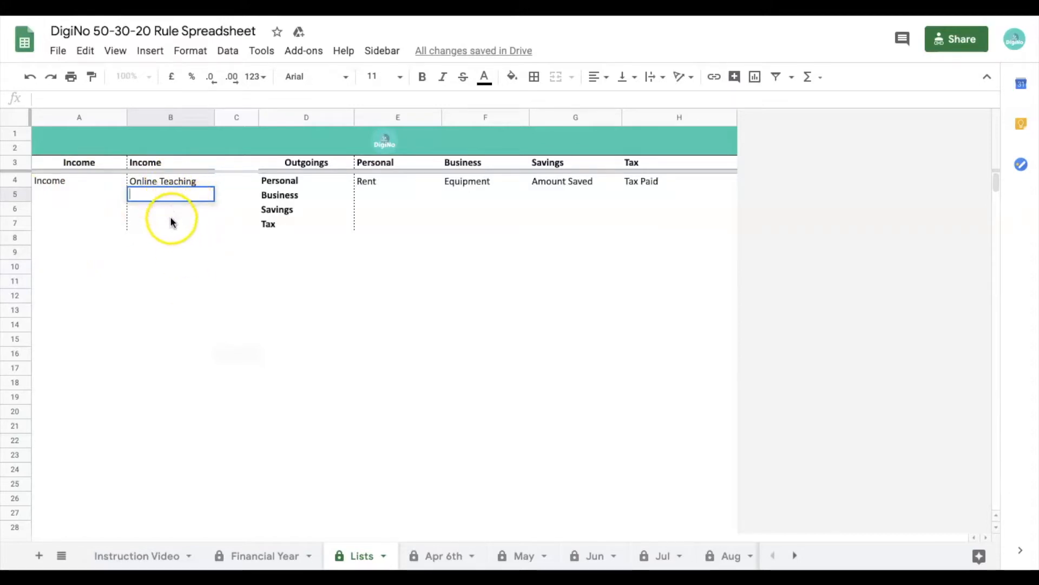
left_click(185, 181)
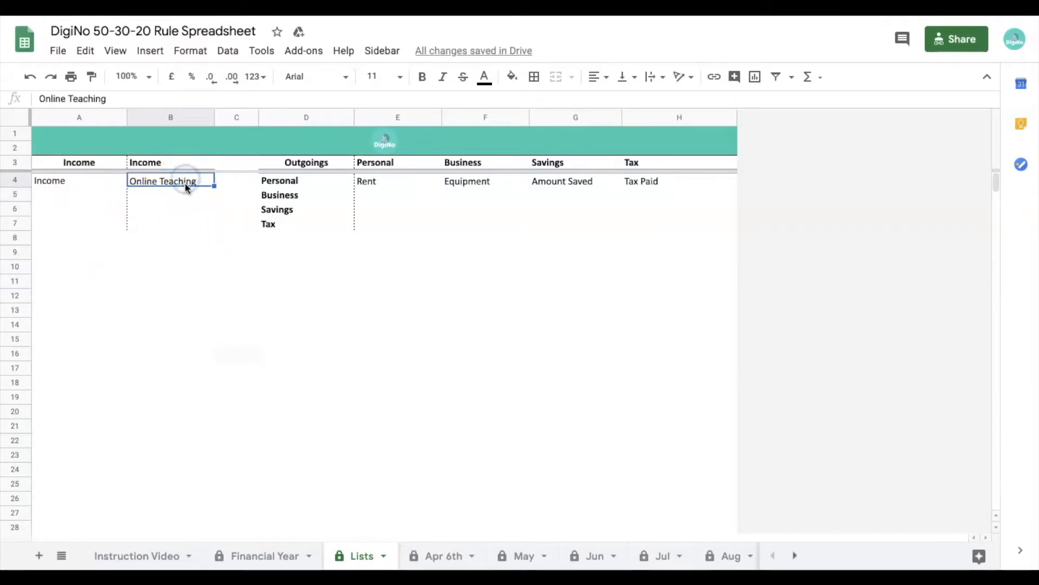
double_click(180, 194)
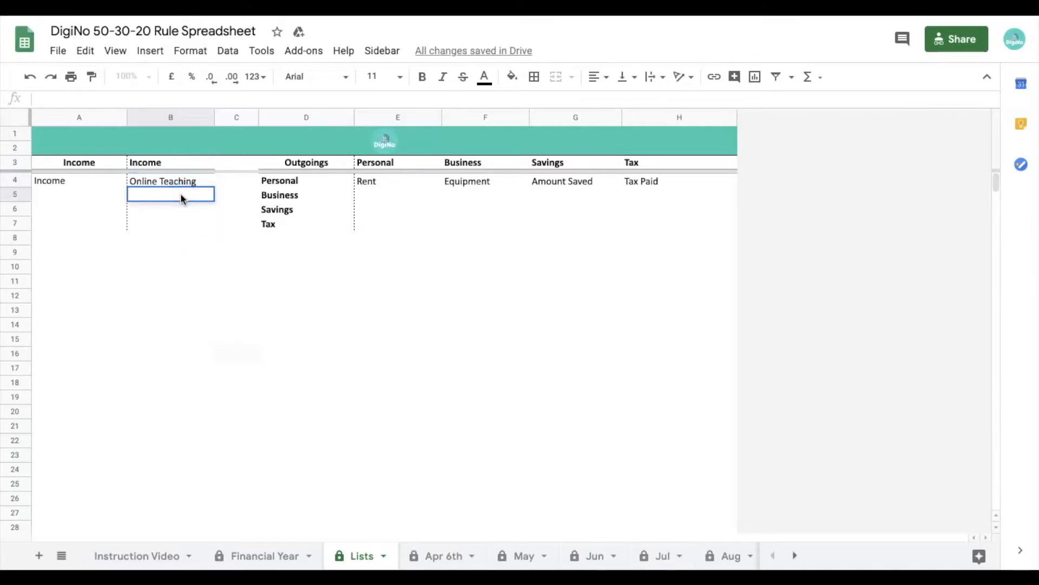
type("Freelance wriiting")
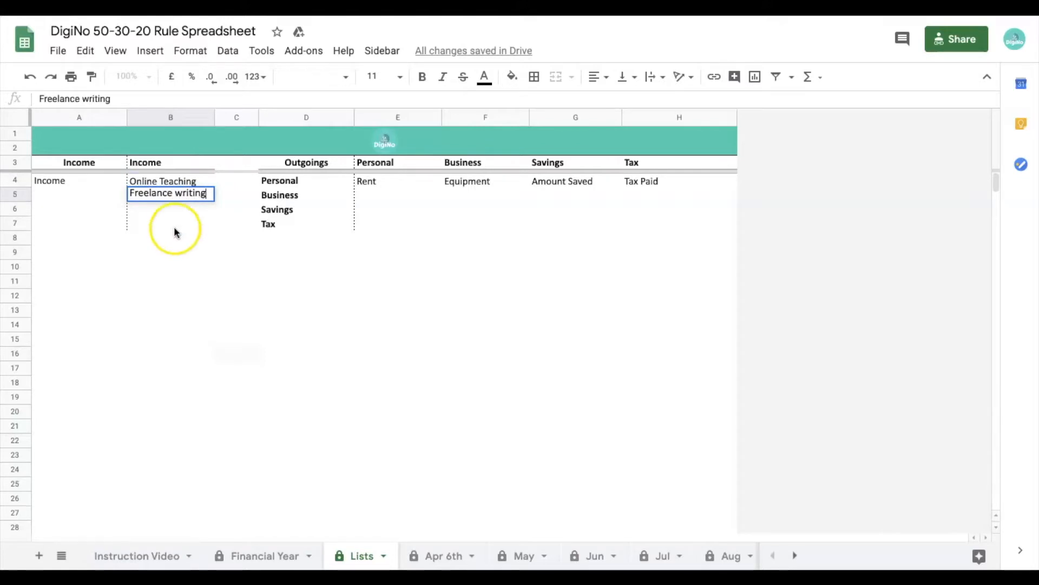
left_click(177, 252)
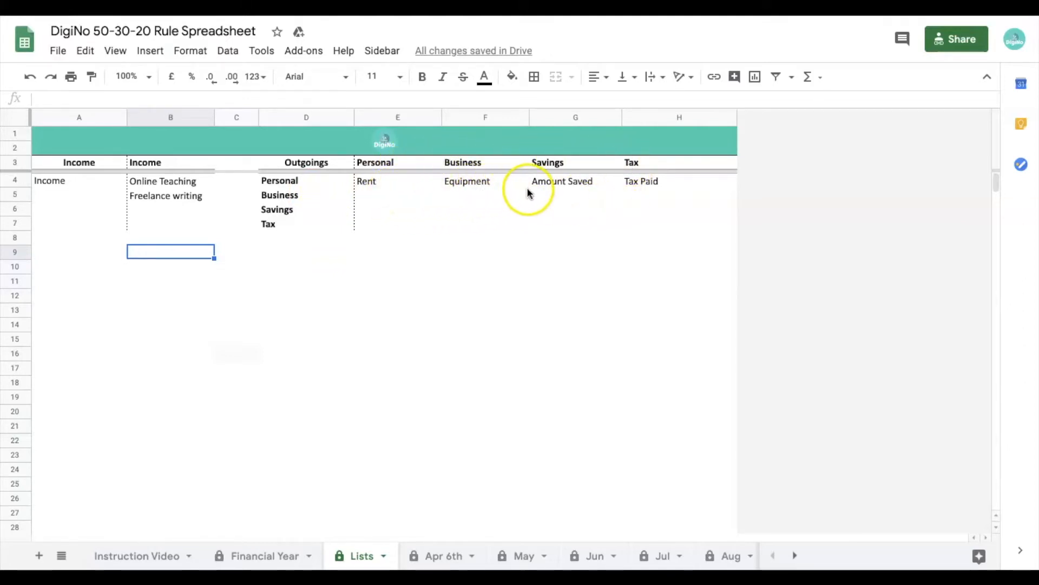
Add "Food" below Rent in the Personal outgoings list
double_click(385, 195)
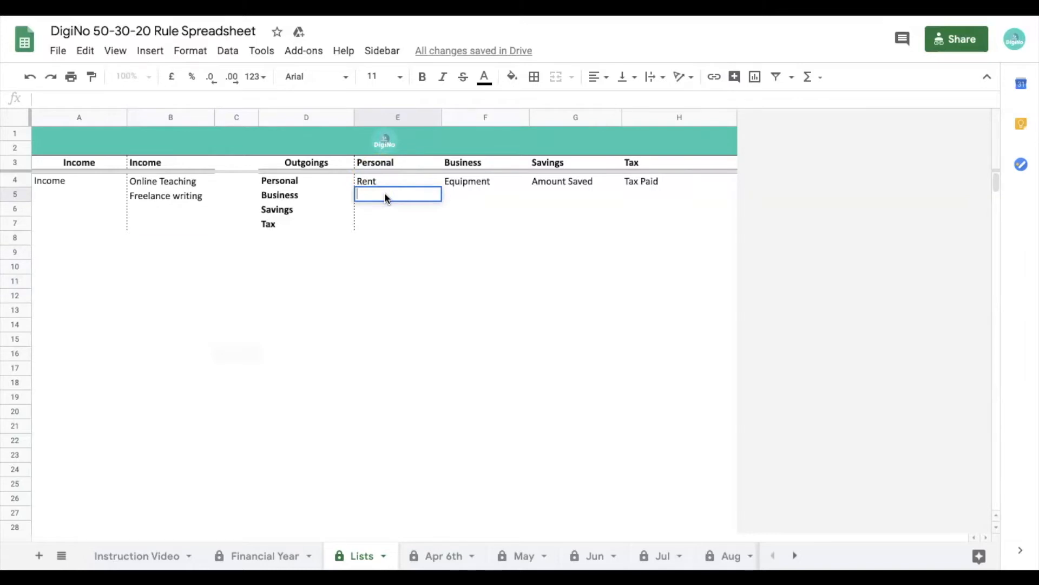
type("Food")
left_click(397, 251)
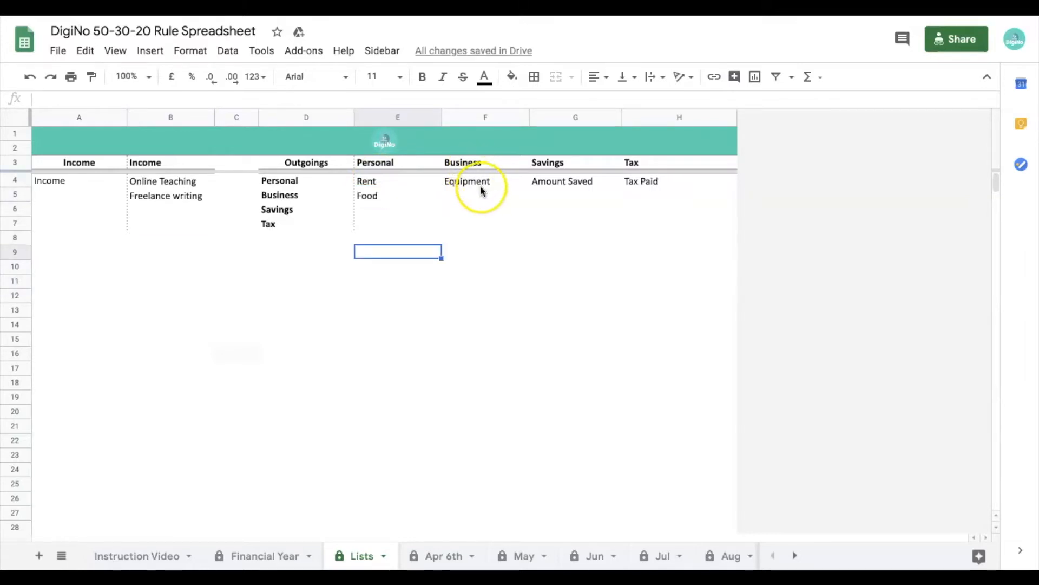
Add "Wifi" and "Webcam" as sub-categories below Equipment in the Business outgoings list
left_click(466, 194)
type("Wifi")
left_click(467, 254)
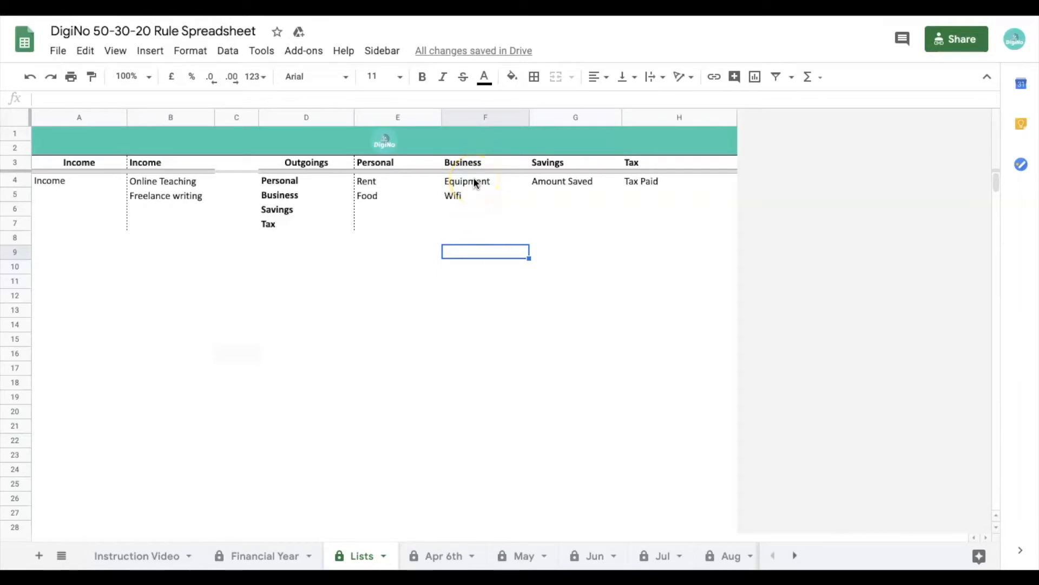
left_click(481, 213)
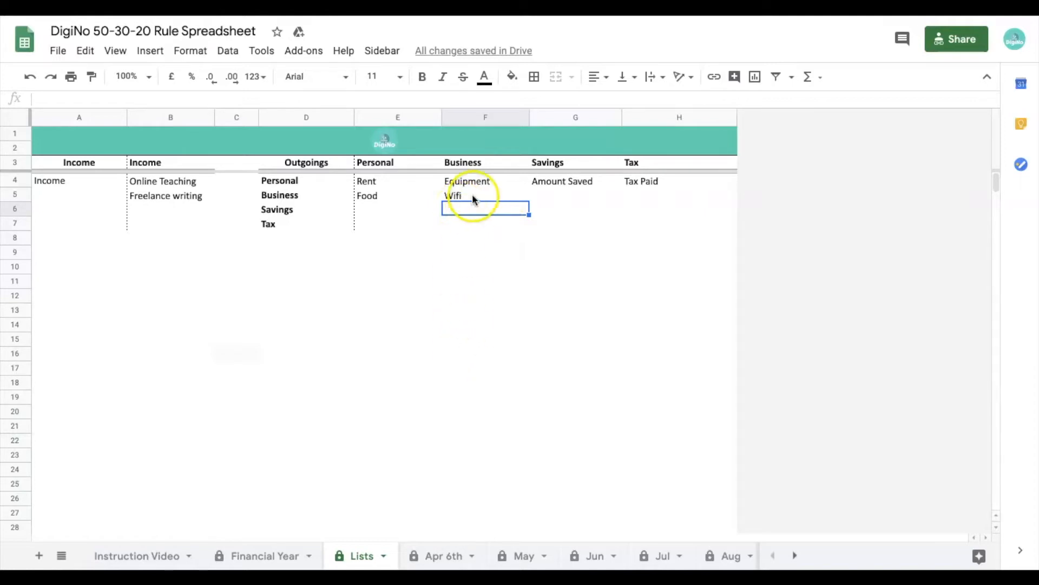
left_click(472, 209)
left_click(472, 210)
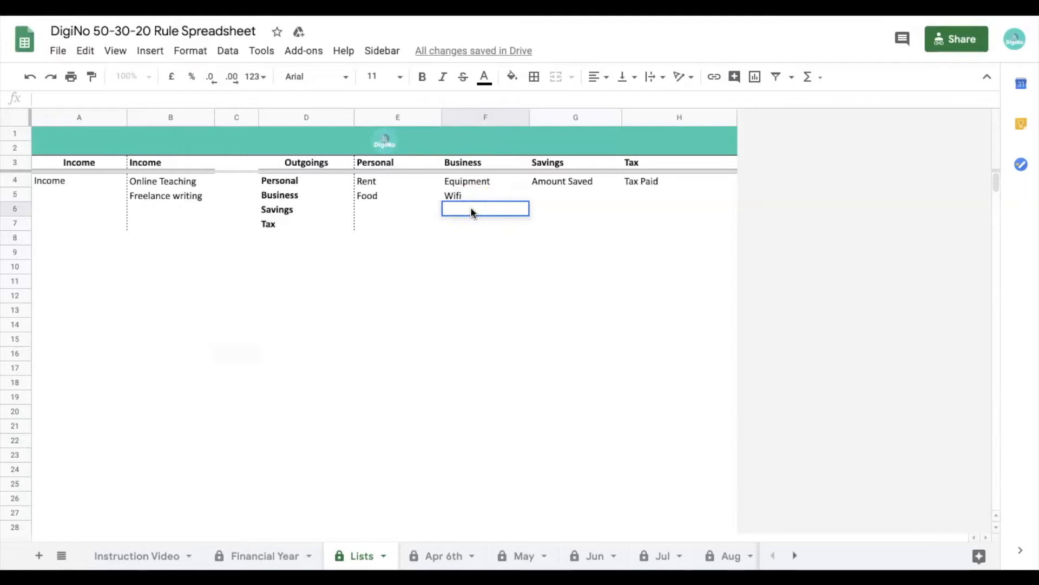
type("Webcam")
key("Return")
key("Down")
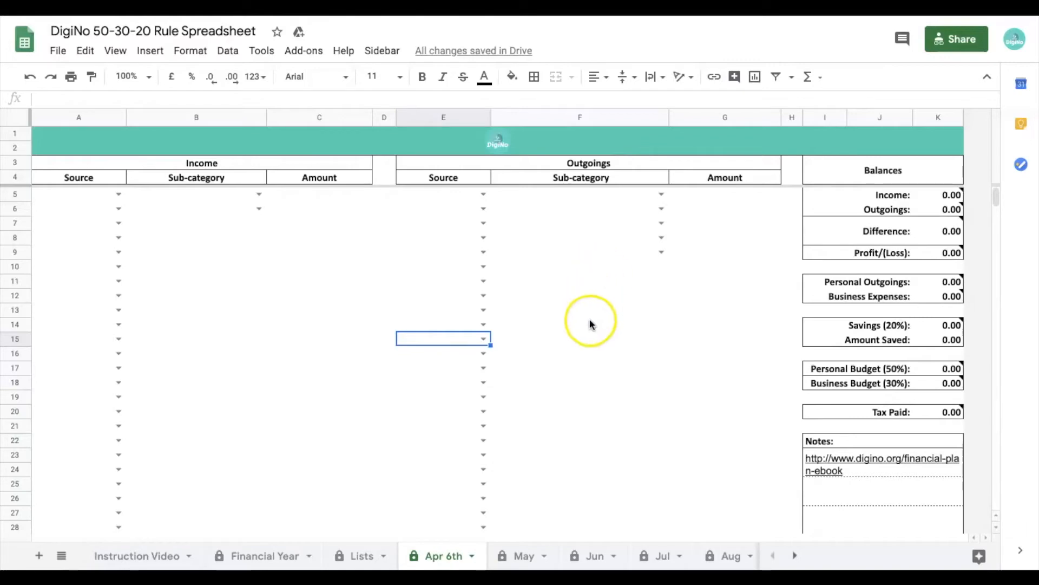
scroll(731, 556, "right", 5)
left_click(726, 556)
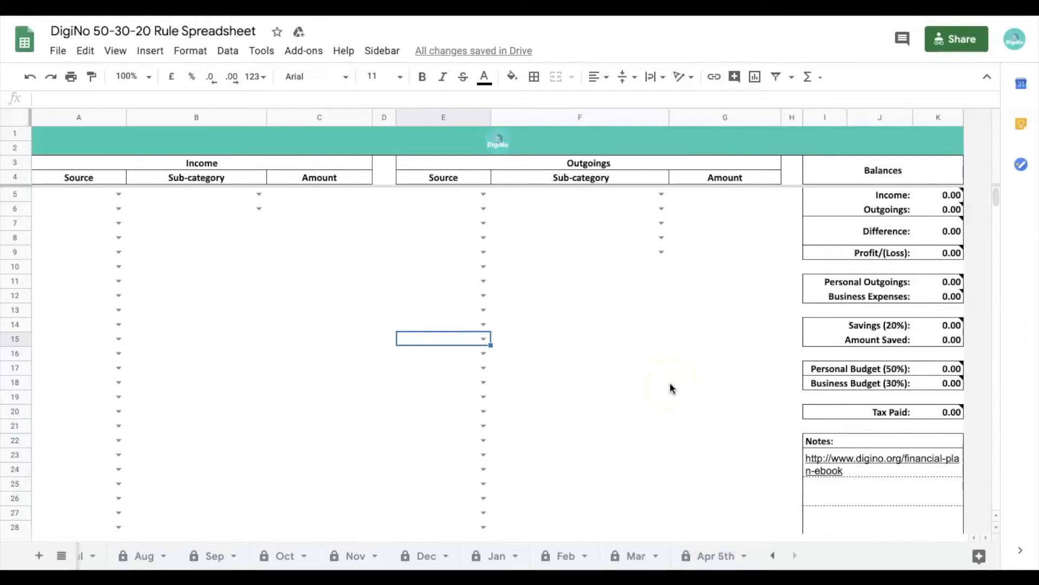
scroll(289, 558, "left", 3)
scroll(290, 559, "left", 5)
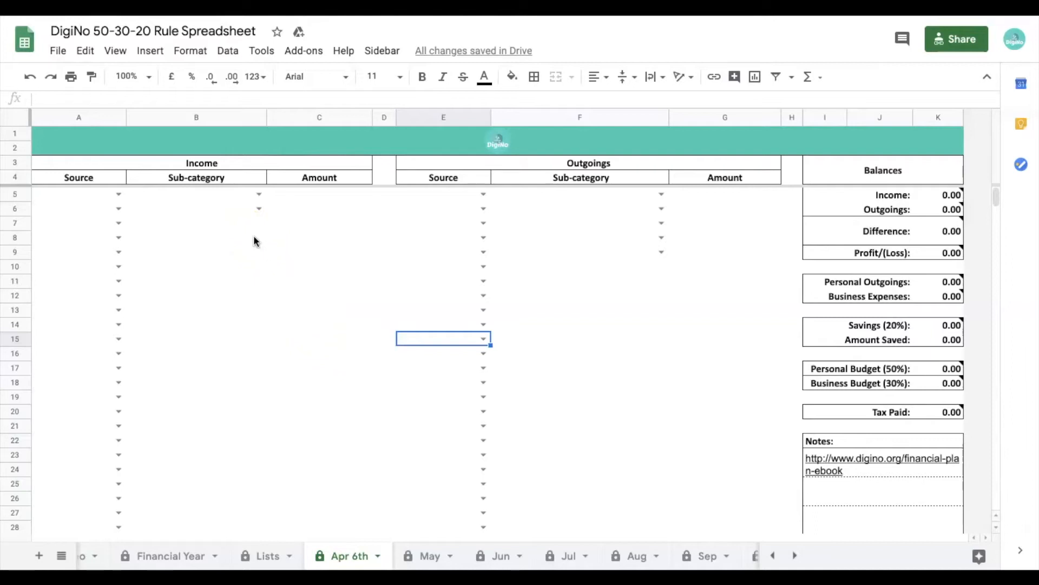
Record an income entry in row 5 of the Apr 6th sheet with source Income, sub-category Online Teaching and amount 1000
left_click(118, 196)
left_click(103, 212)
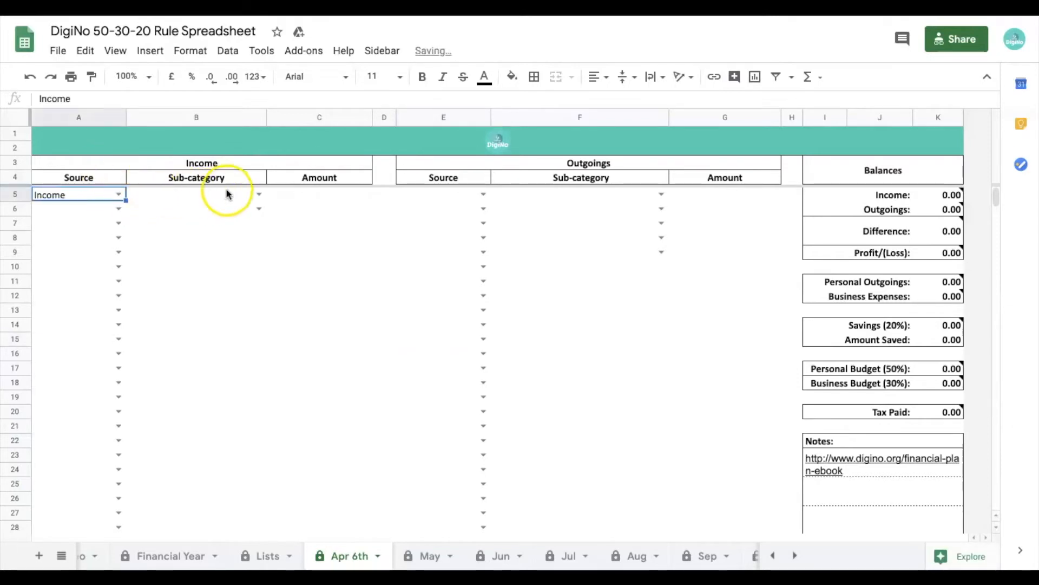
left_click(259, 195)
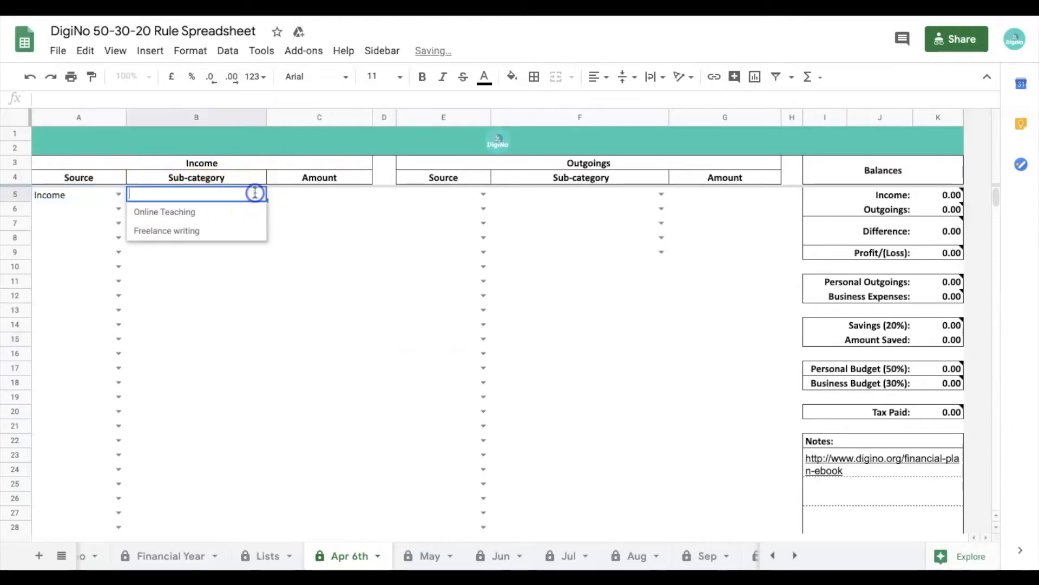
left_click(223, 212)
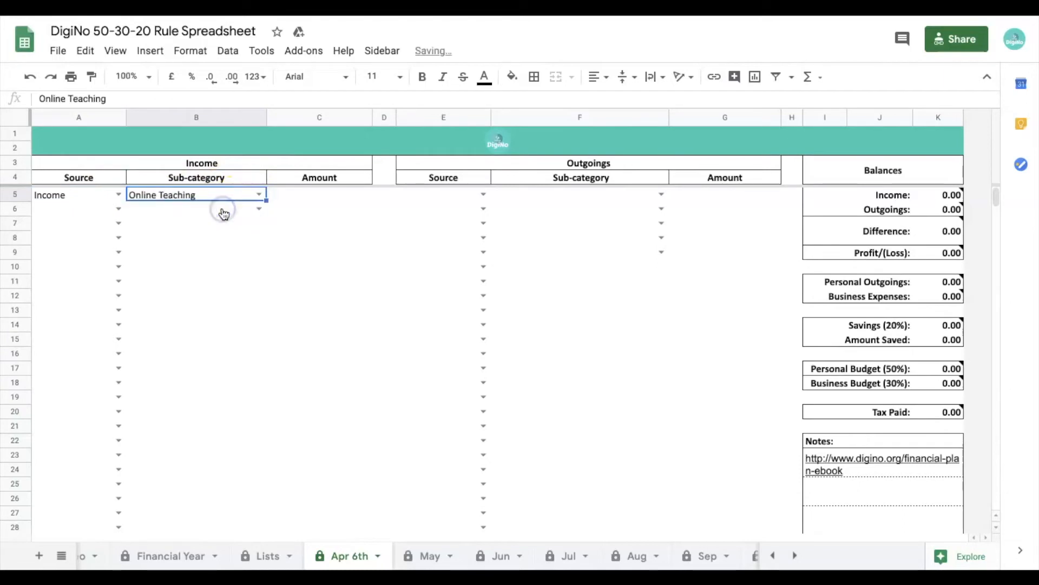
double_click(304, 196)
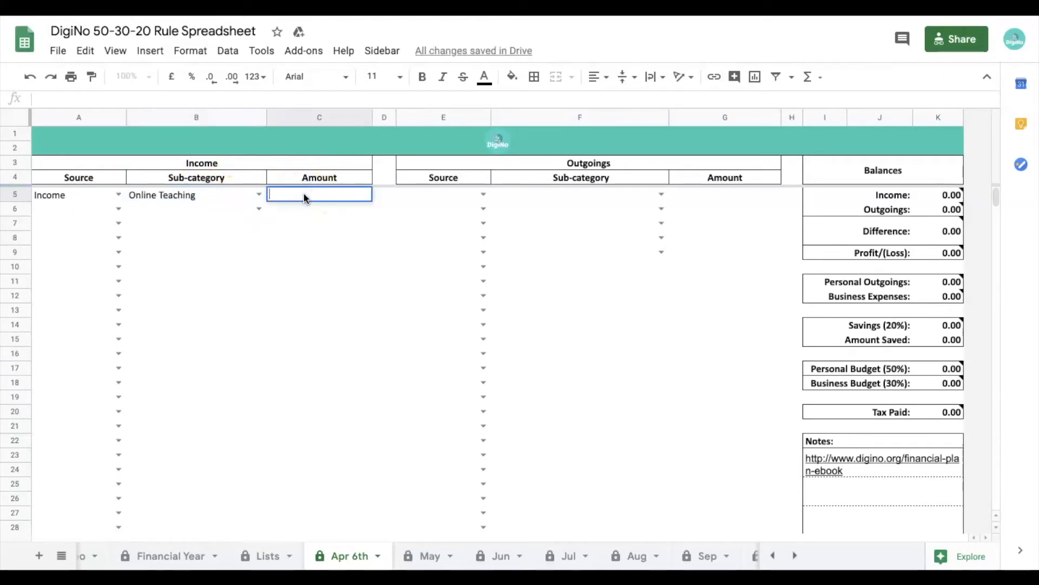
type("1000")
key("Return")
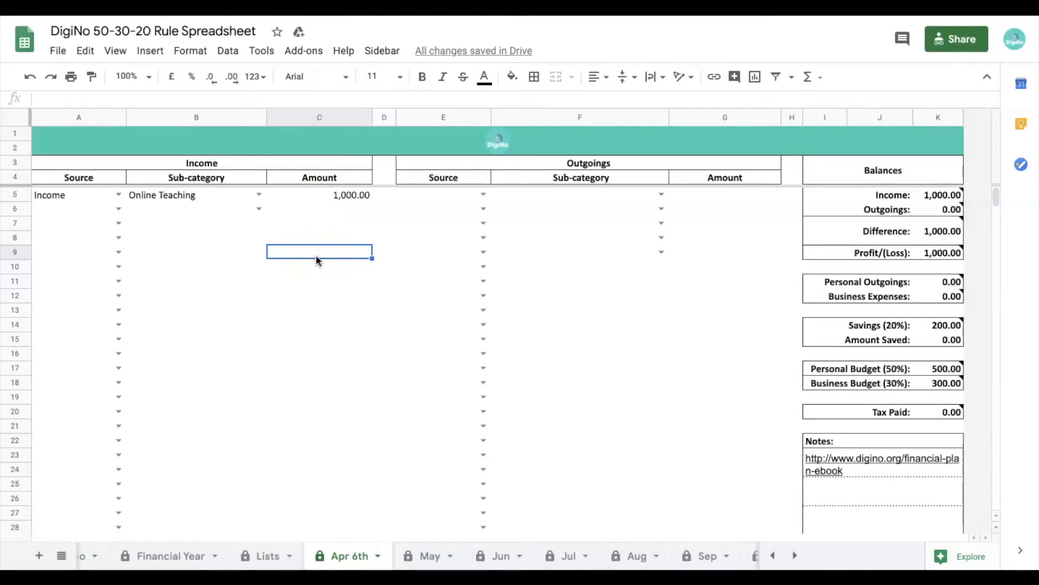
left_click(332, 198)
left_click(325, 308)
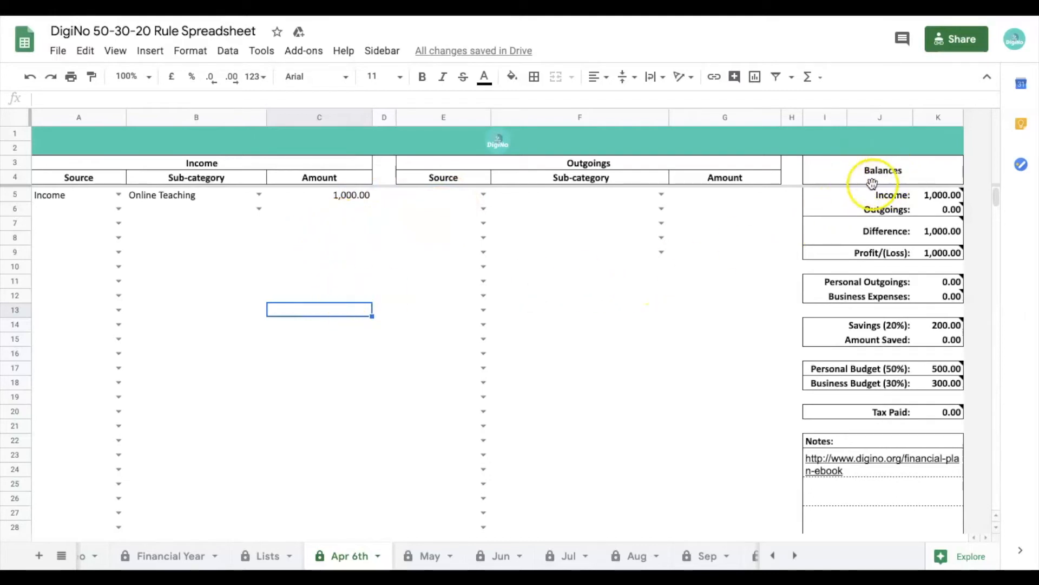
mouse_move(911, 204)
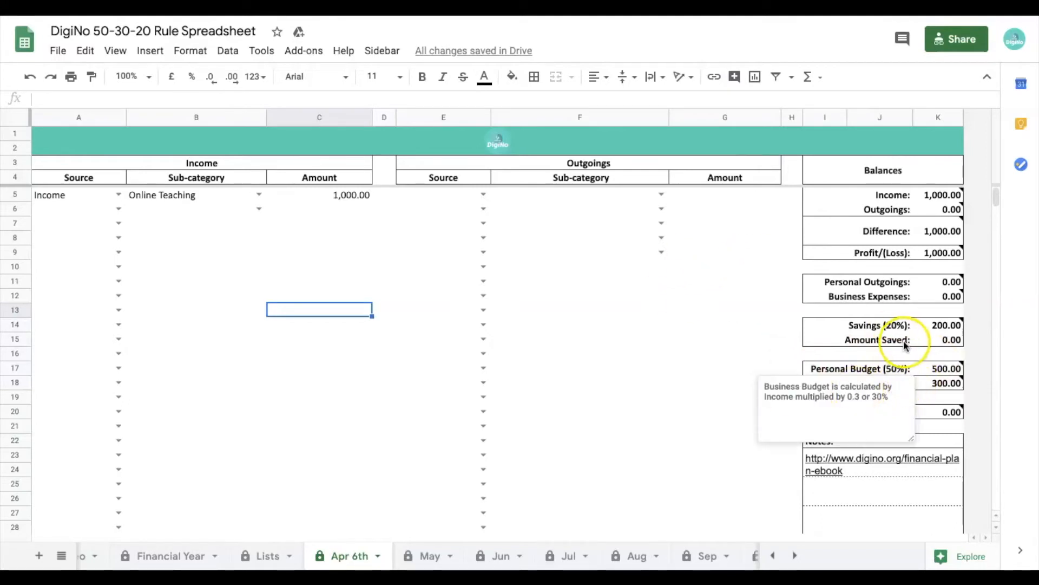
left_click(689, 341)
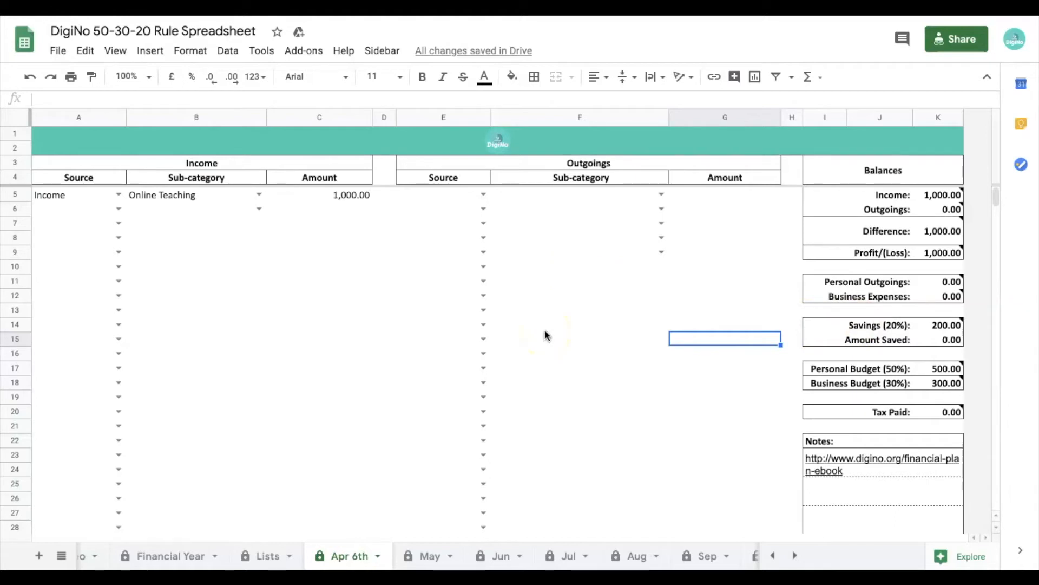
Record an outgoing in row 5 of the Apr 6th sheet with source Personal, sub-category Rent and amount 300
left_click(483, 193)
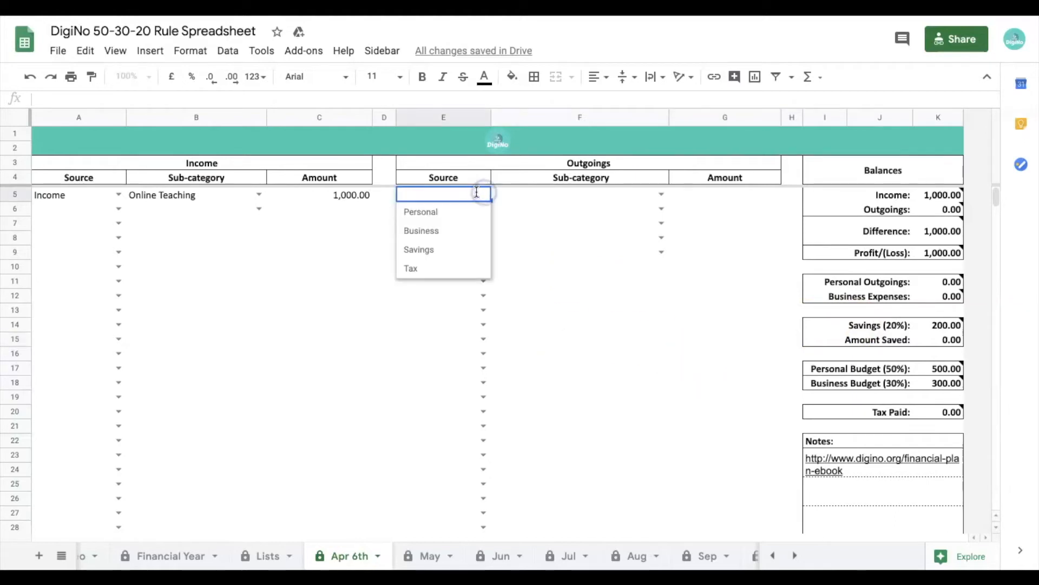
left_click(463, 211)
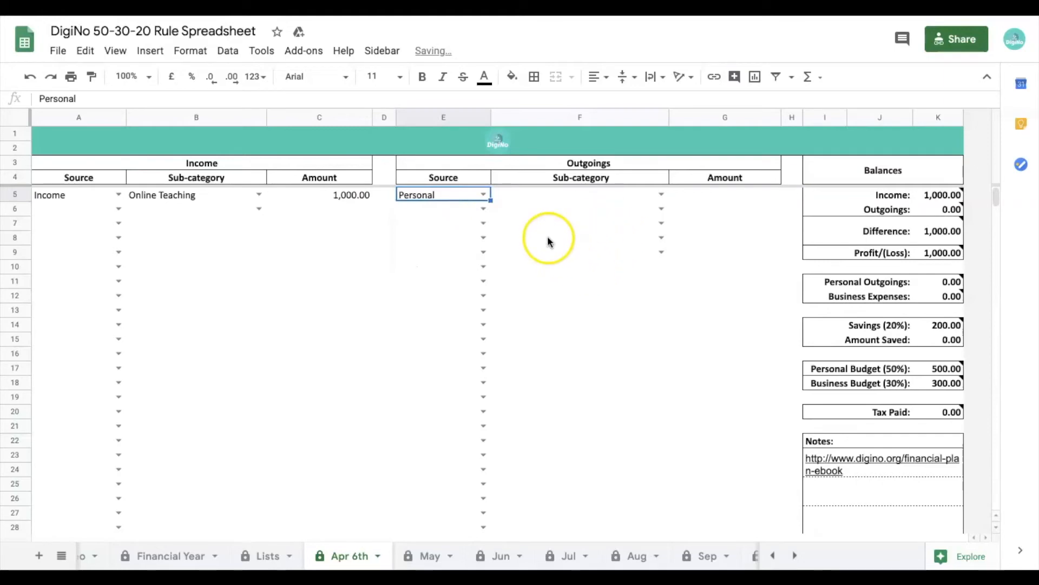
left_click(659, 193)
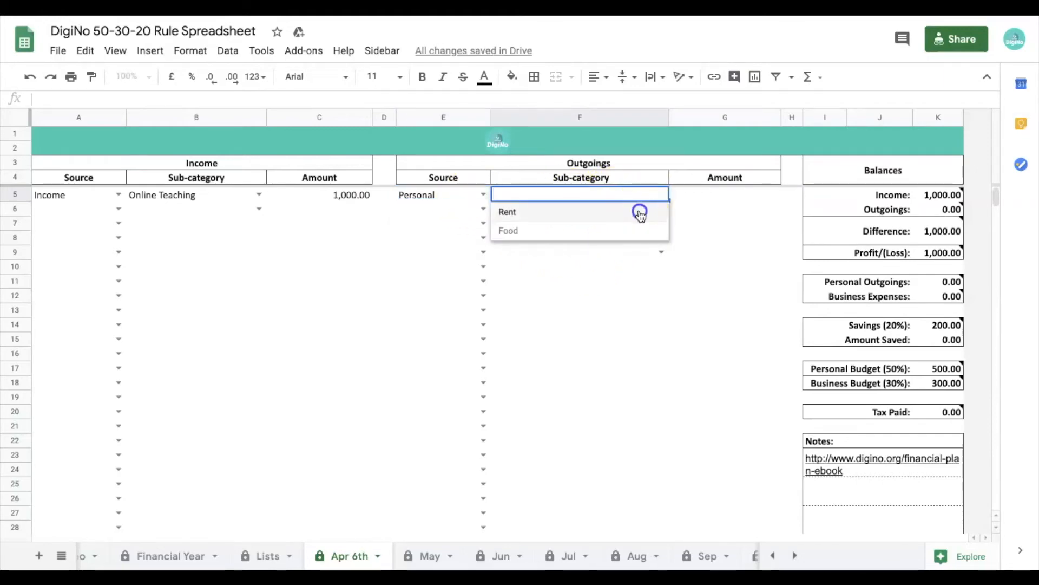
left_click(640, 213)
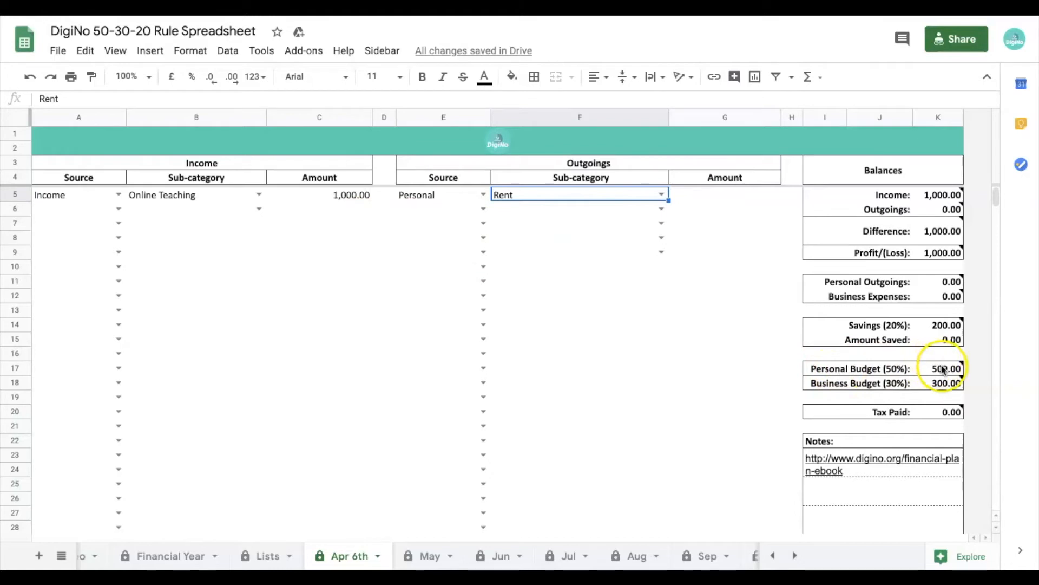
left_click(689, 195)
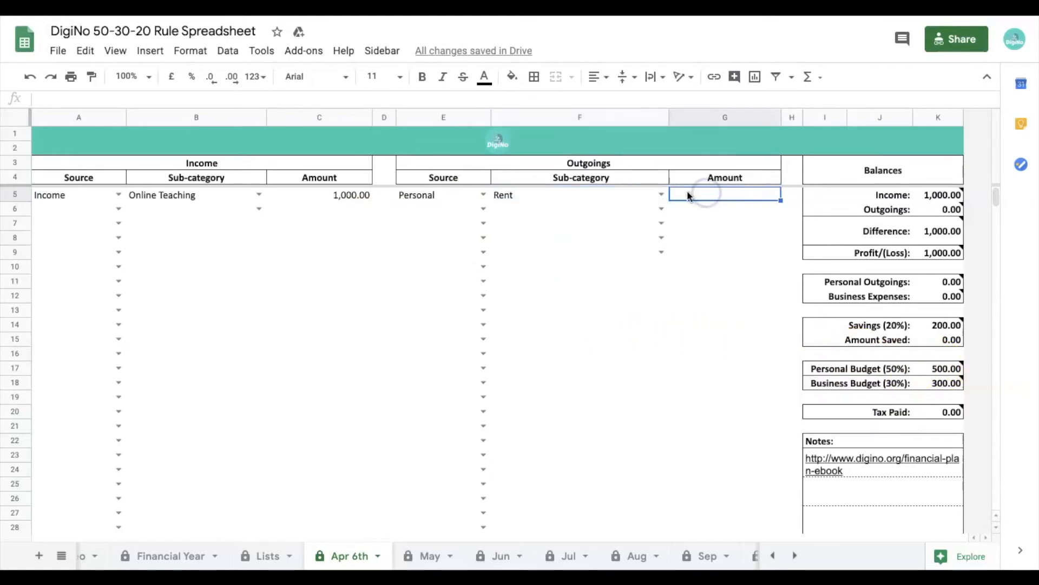
double_click(688, 195)
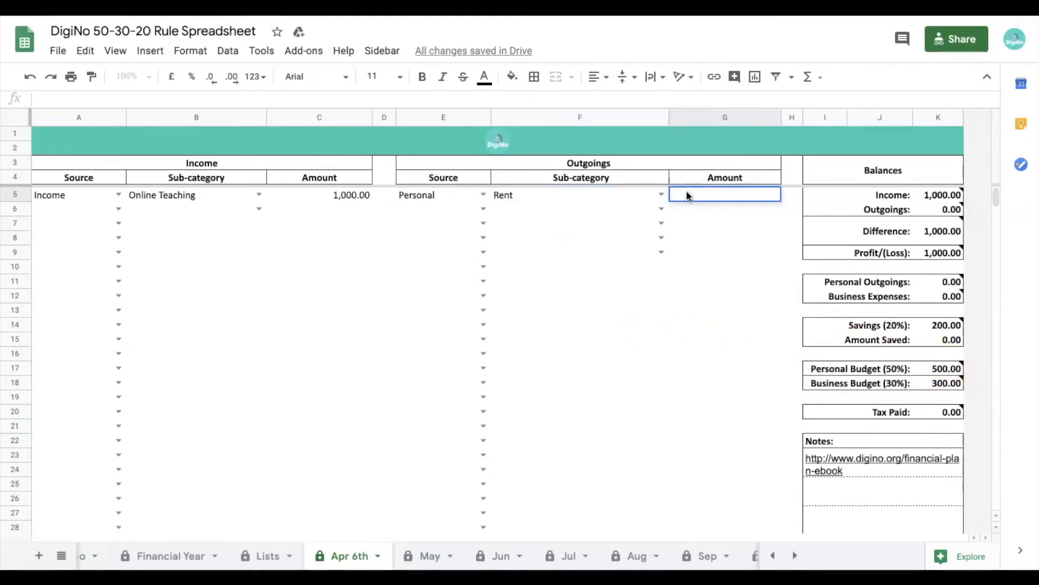
type("300")
left_click(709, 271)
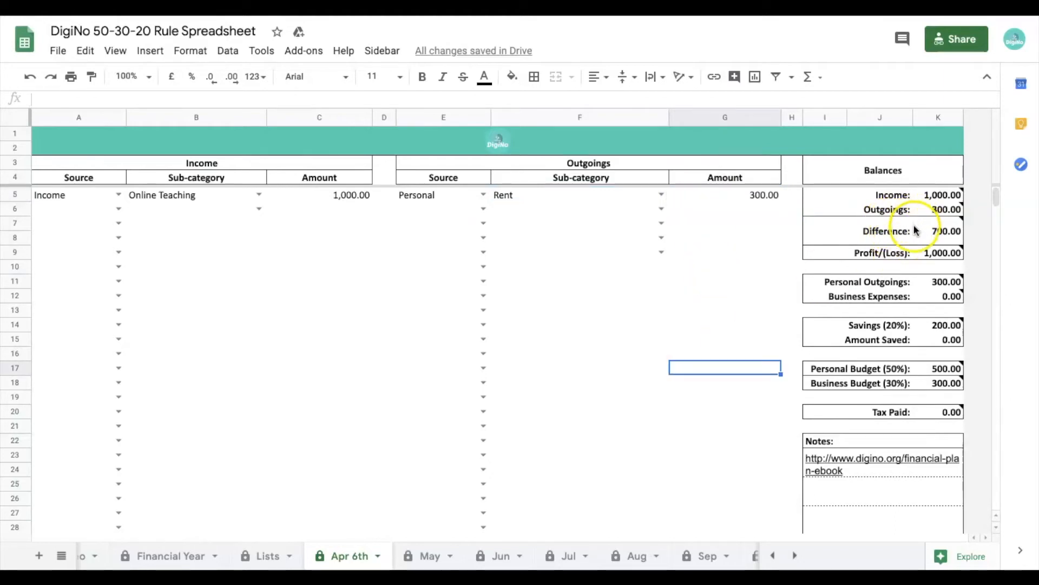
Record an outgoing in row 6 with source Business, sub-category Equipment and amount 100
mouse_move(907, 221)
mouse_move(923, 198)
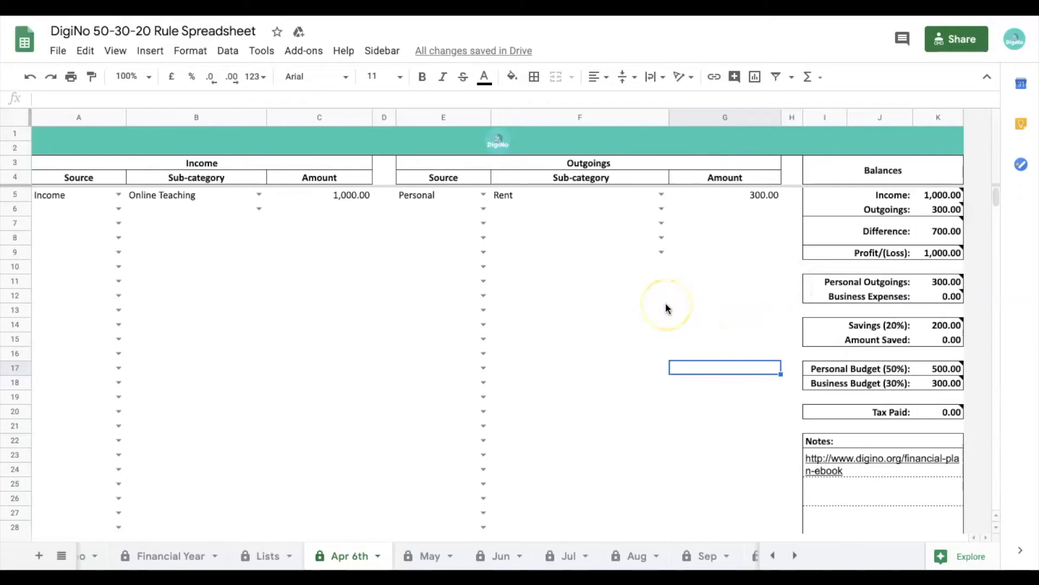
left_click(482, 209)
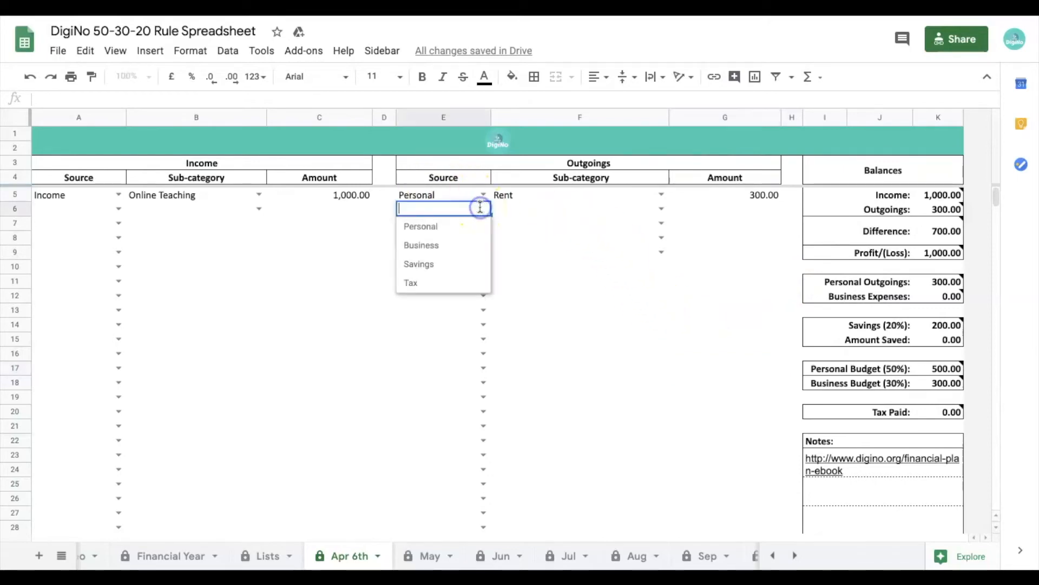
left_click(455, 245)
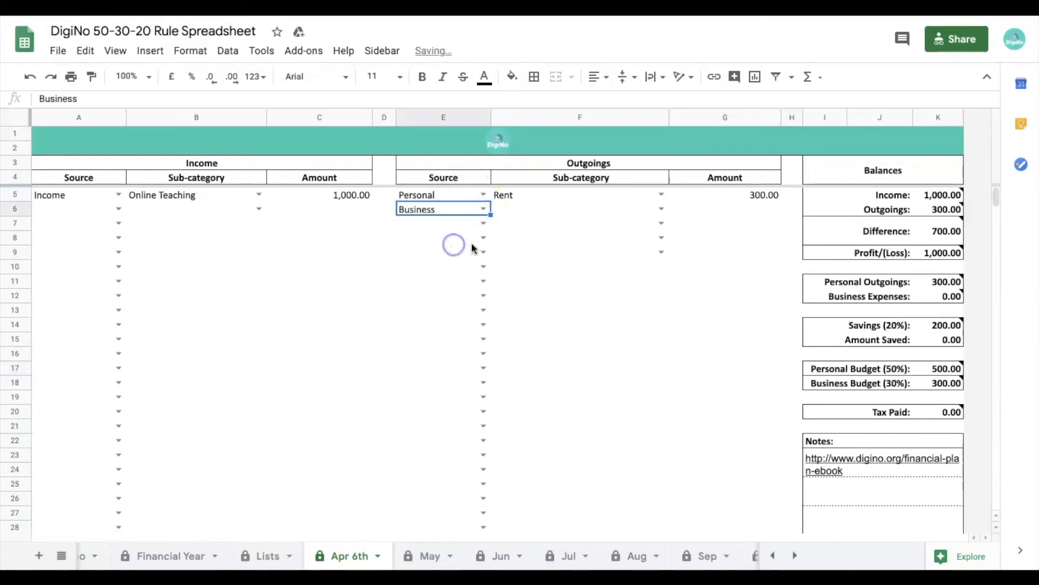
left_click(662, 208)
left_click(609, 230)
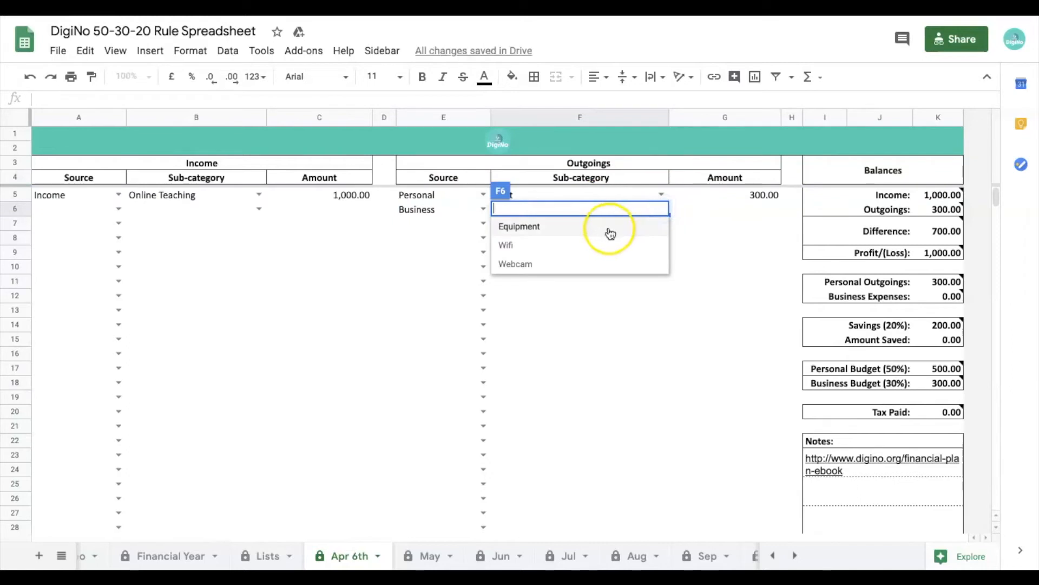
double_click(756, 209)
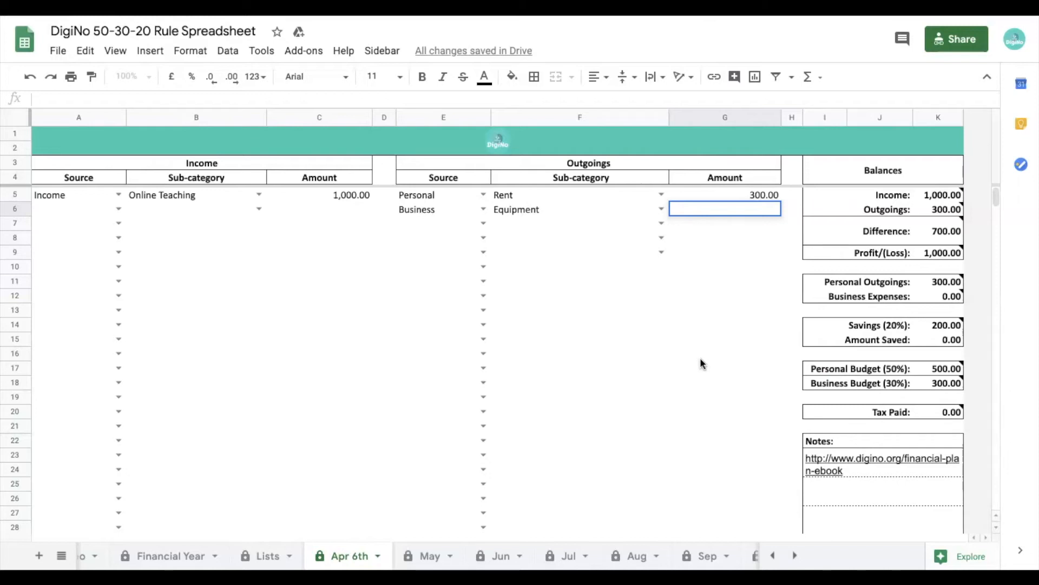
type("100")
left_click(706, 247)
left_click(726, 239)
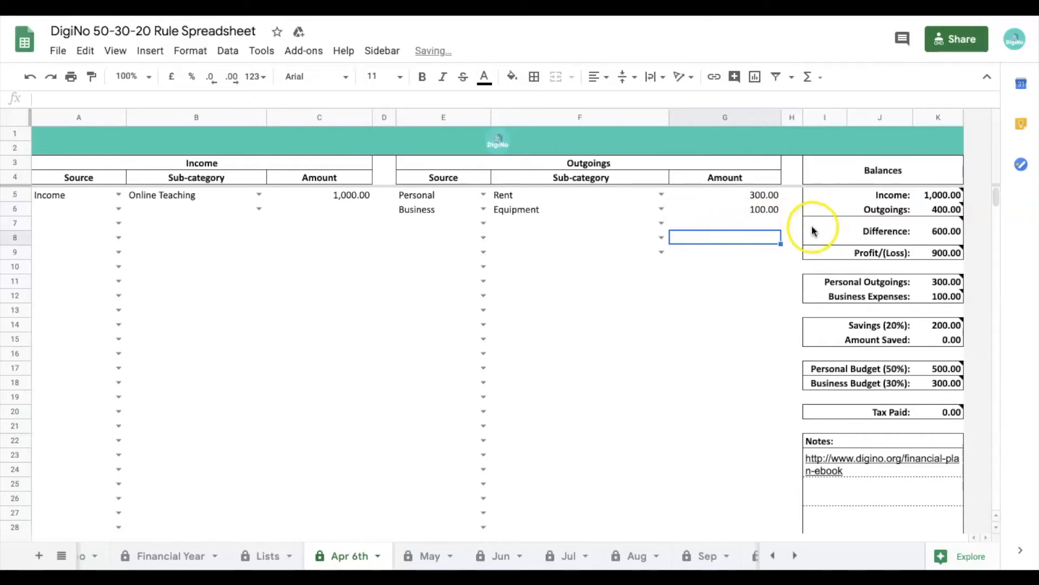
left_click(698, 365)
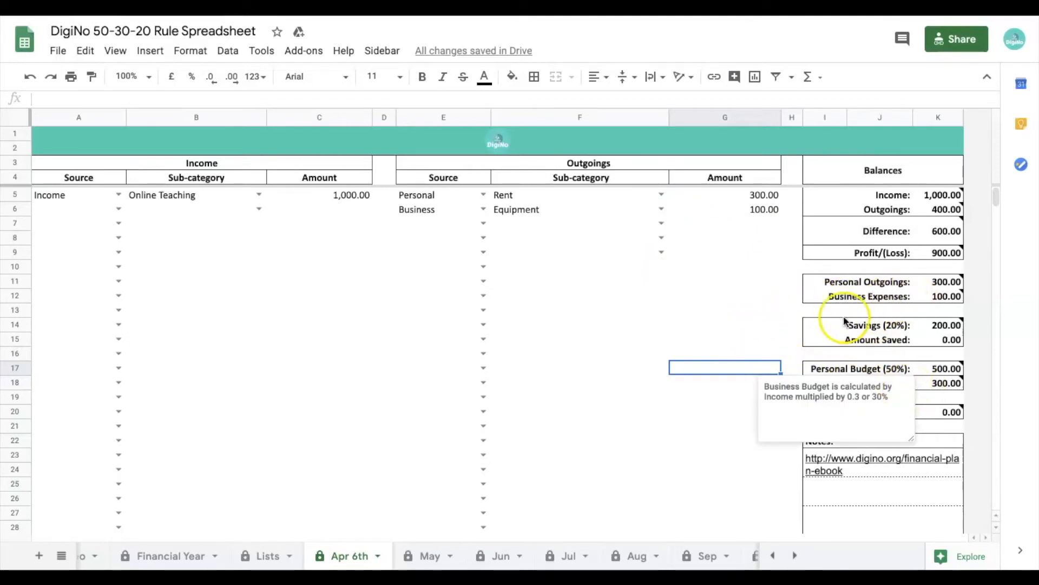
left_click(742, 452)
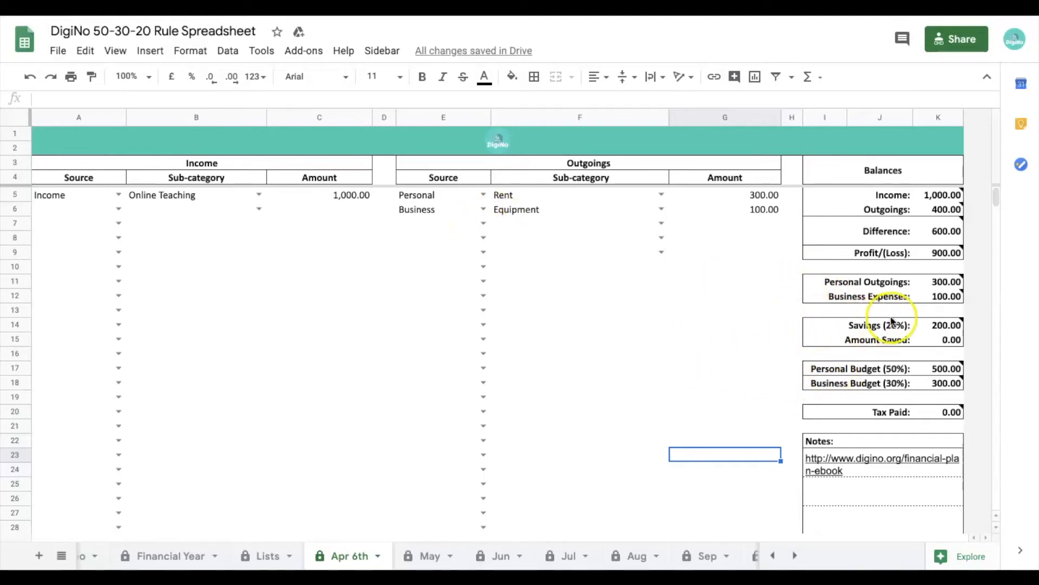
Record an outgoing in row 7 with source Savings, sub-category Amount Saved and amount 200
left_click(484, 221)
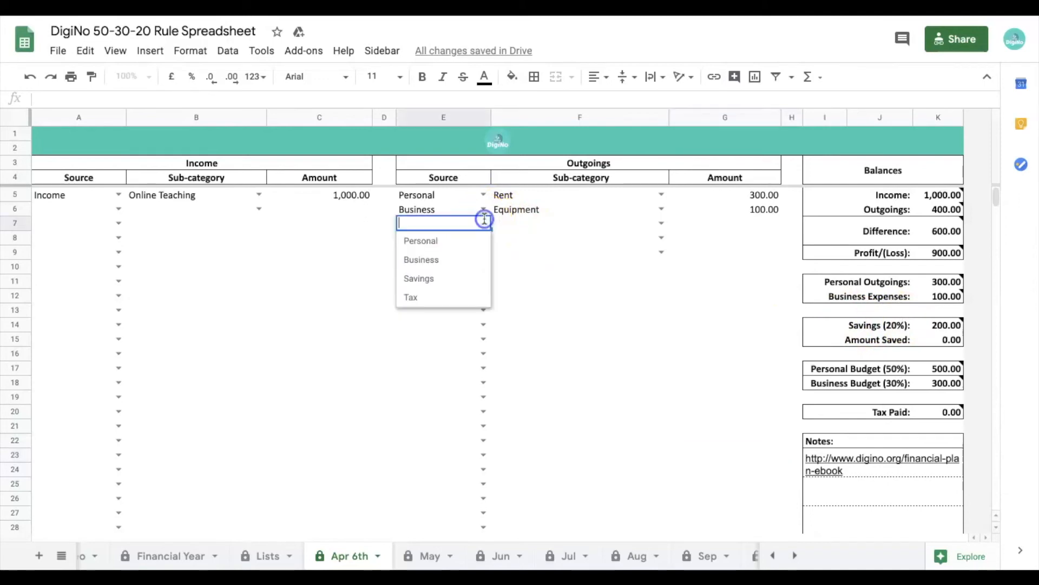
left_click(466, 279)
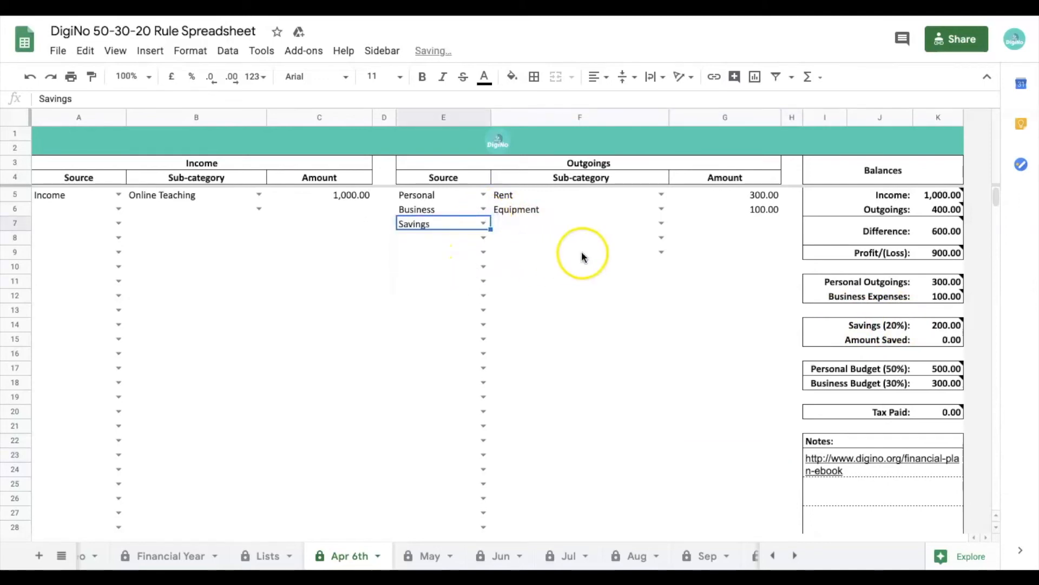
left_click(661, 223)
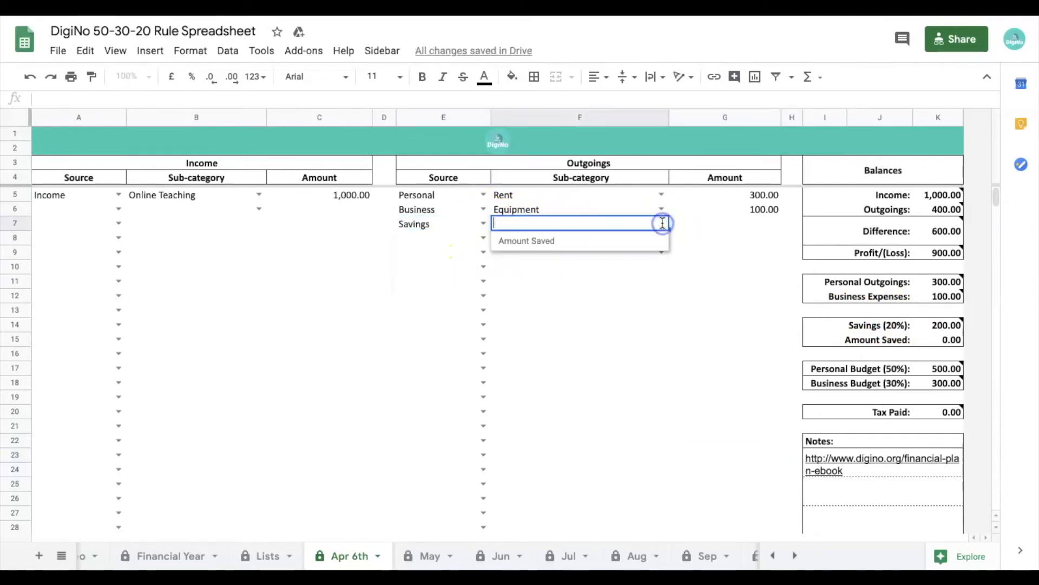
left_click(613, 243)
left_click(735, 226)
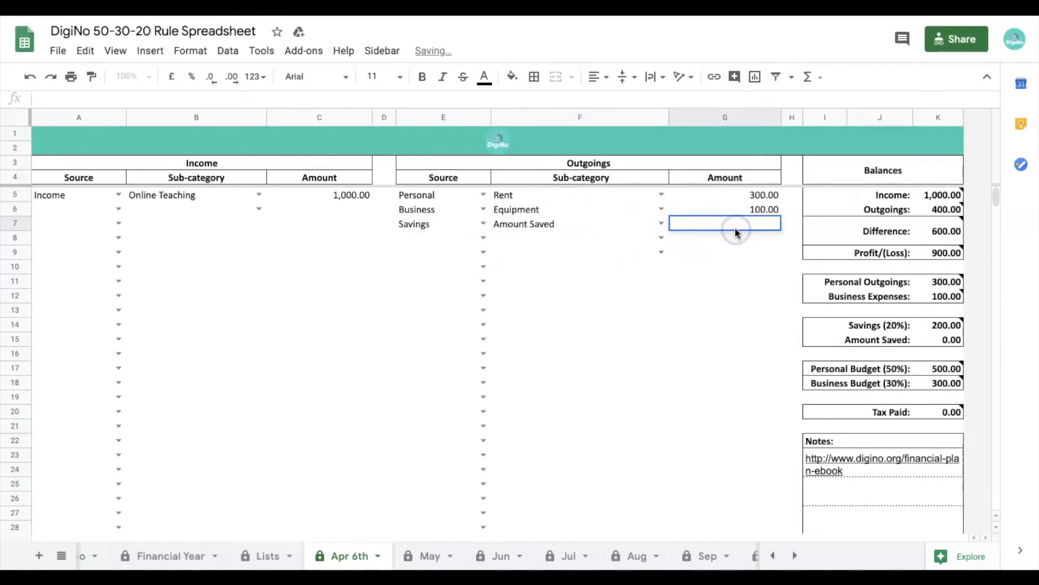
type("200")
left_click(721, 253)
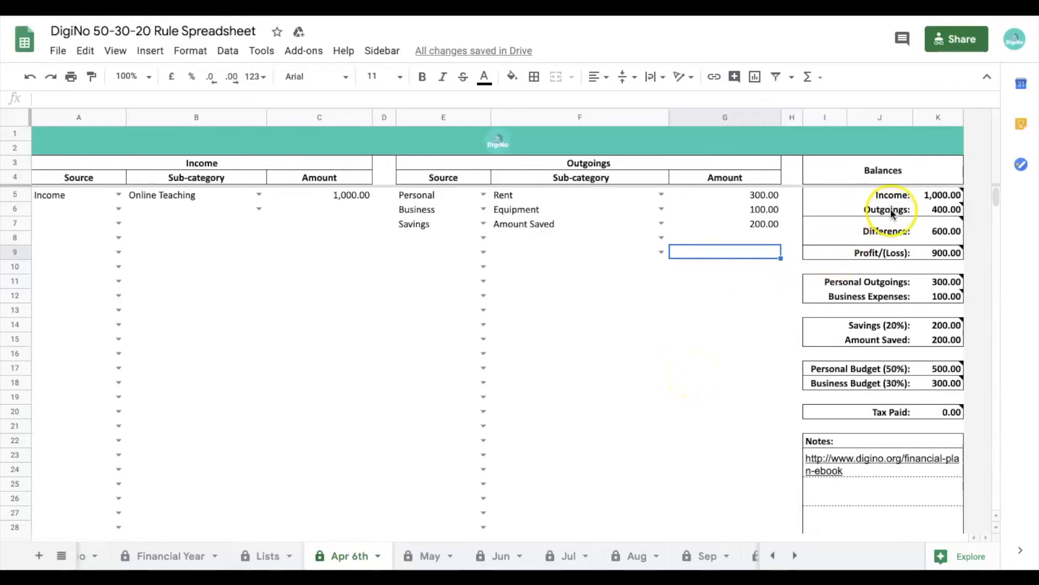
left_click(713, 342)
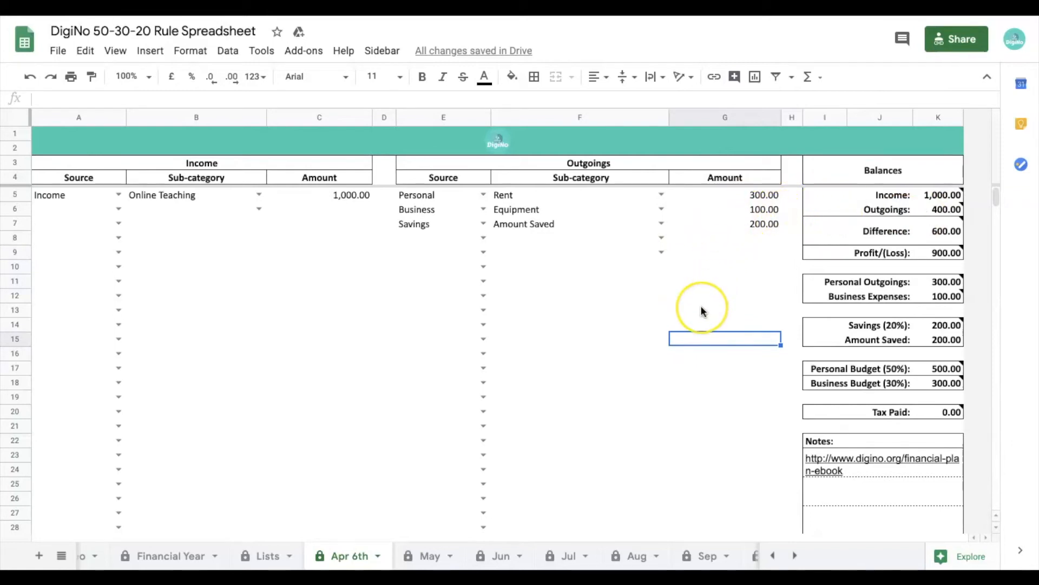
key("Down")
key("Down")
key("Down")
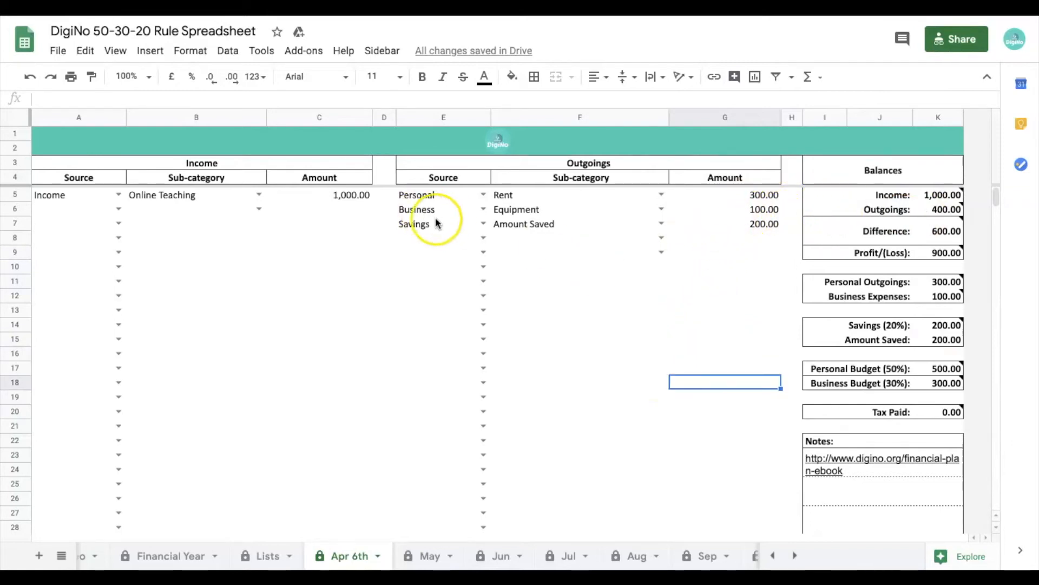
Try out a row 8 outgoing with source Tax, sub-category Tax Paid and amount 100, and undo it
left_click(483, 238)
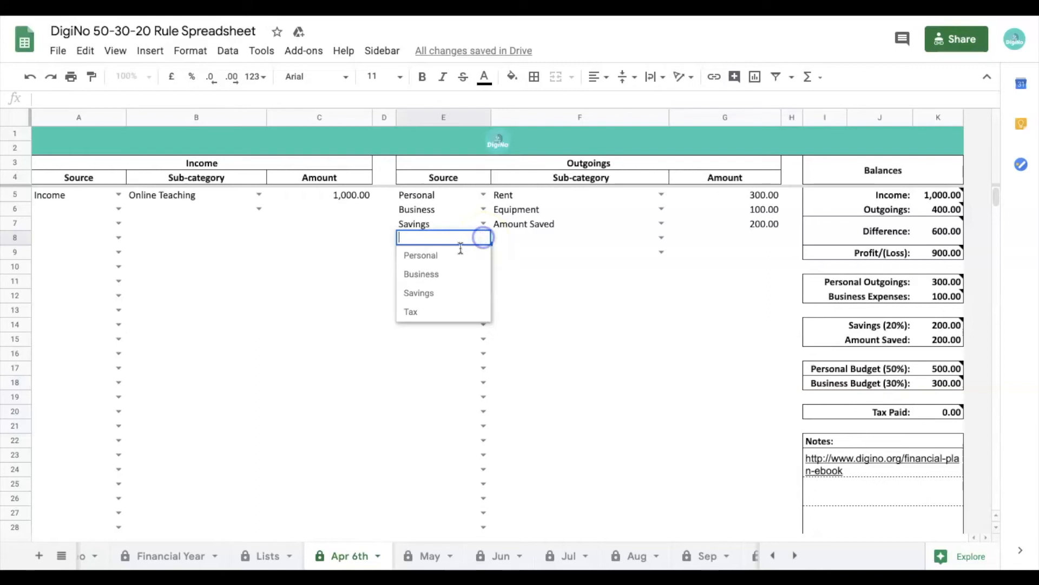
left_click(446, 307)
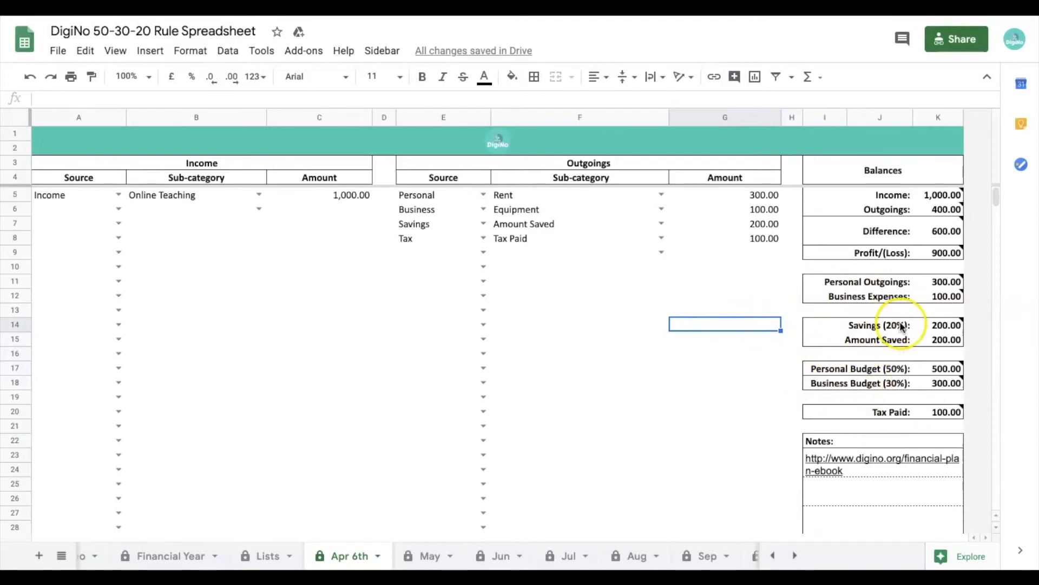
left_click(642, 364)
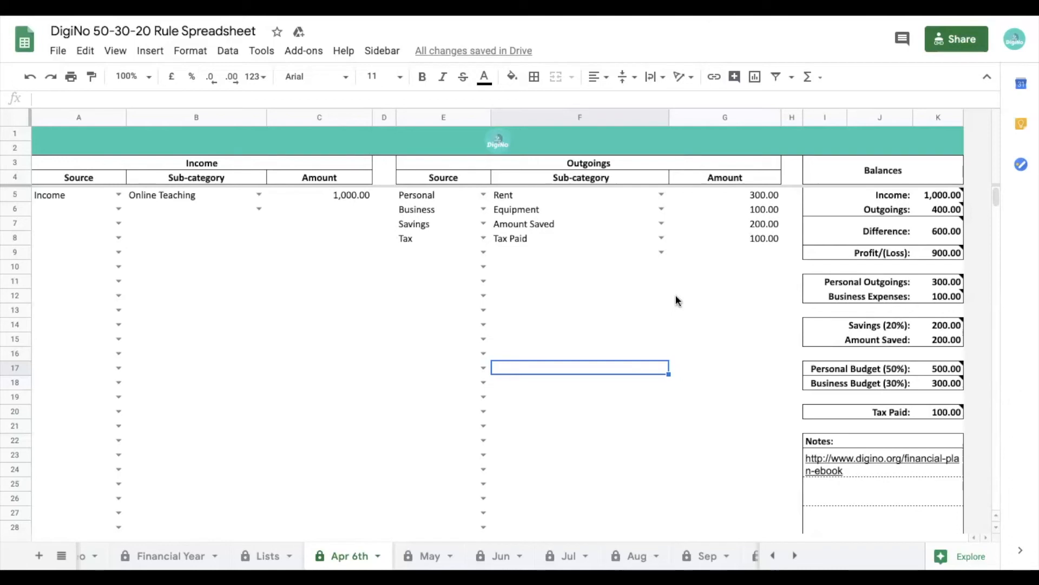
key("ctrl+z")
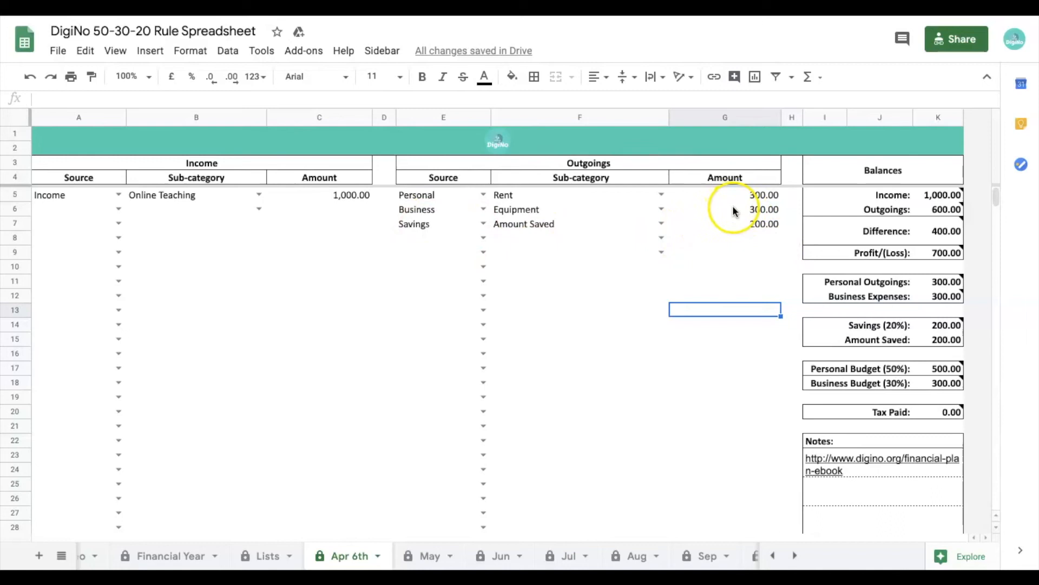
Set the amount of the Business Equipment outgoing in row 6 to 1300
double_click(752, 210)
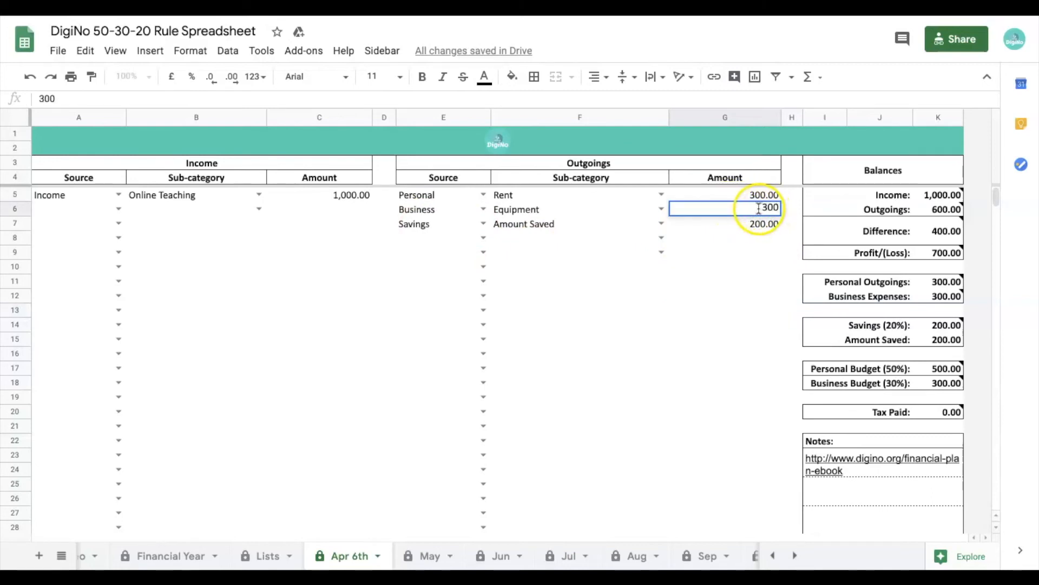
type("1")
left_click(738, 294)
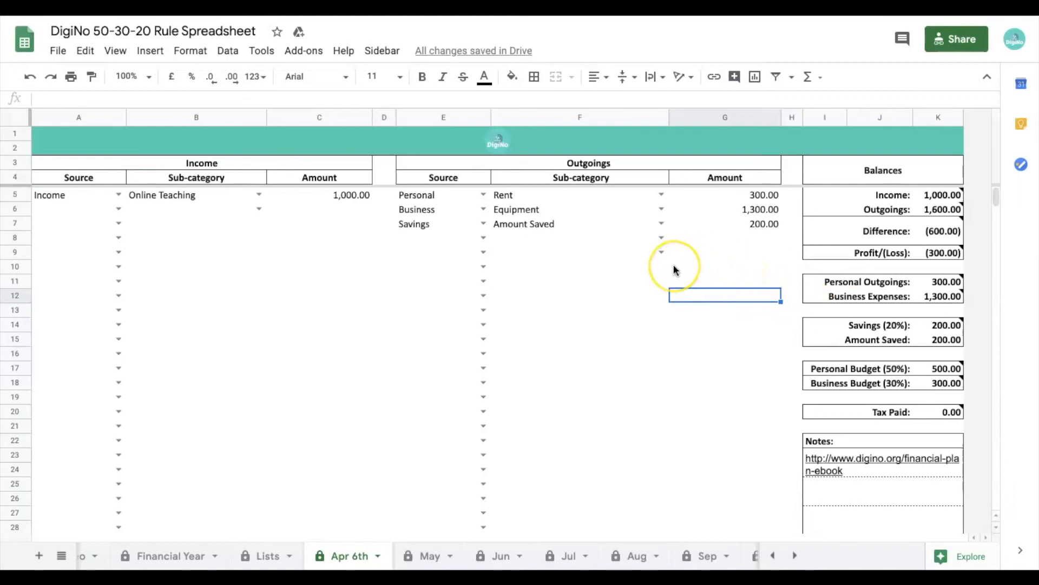
Set the amount of the Business Equipment outgoing in row 6 to 300
double_click(749, 211)
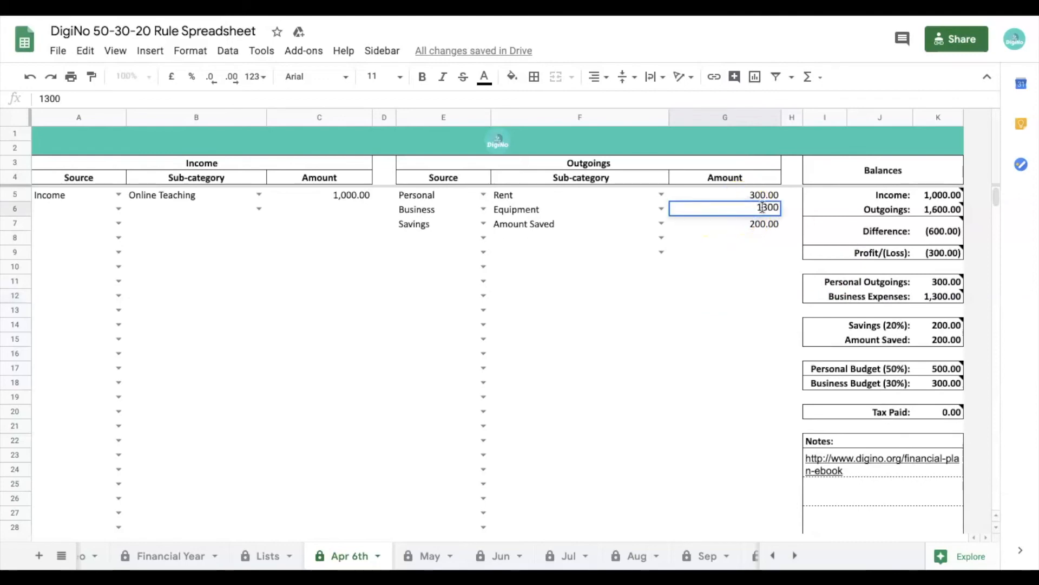
left_click(762, 207)
key("BackSpace")
left_click(744, 253)
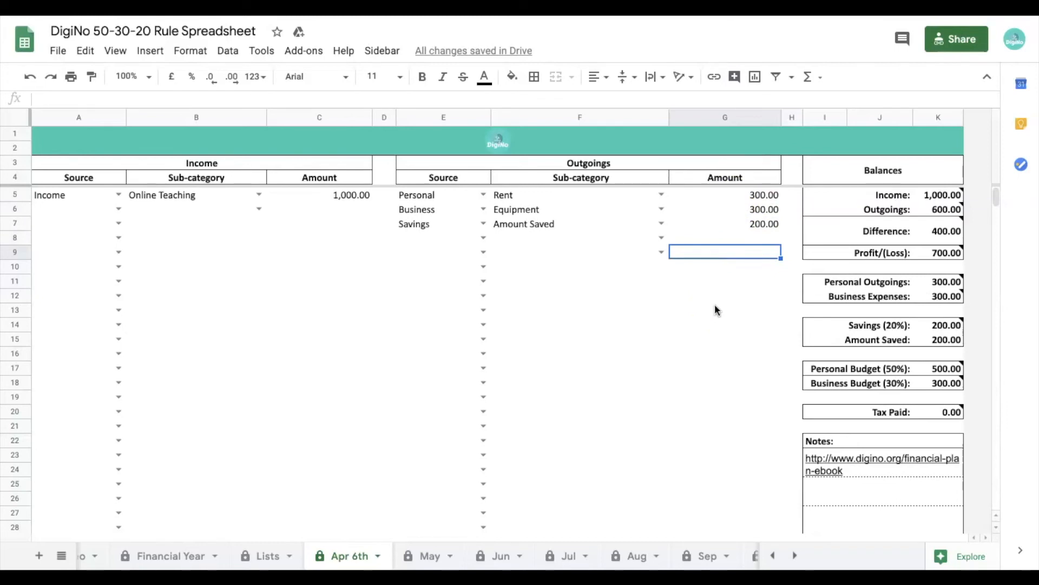
left_click(585, 317)
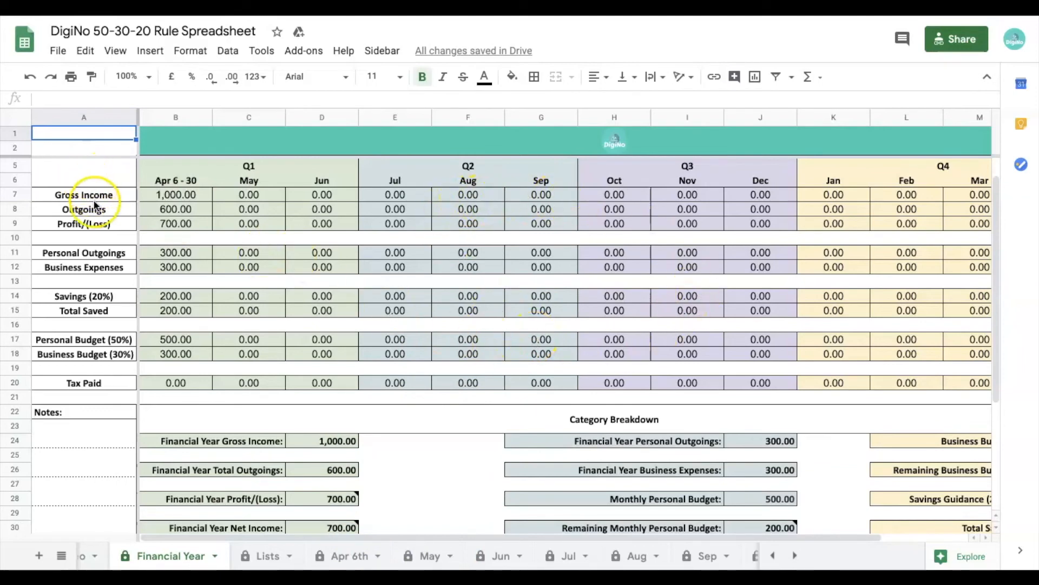
Review the April figures in the Financial Year summary against the Apr 6th sheet, and go to the Category Breakdown
scroll(108, 244, "up", 1)
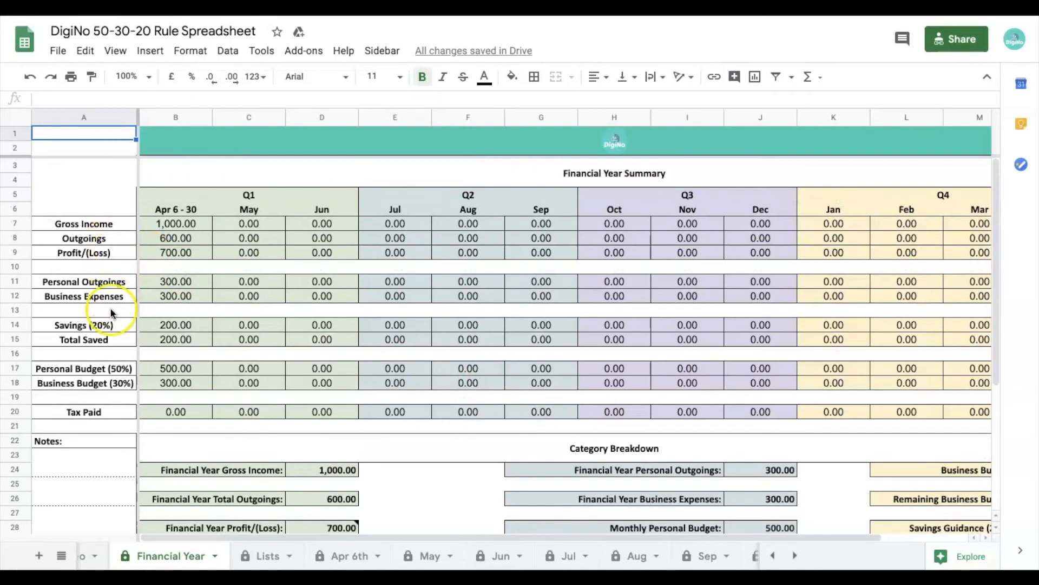
left_click(351, 556)
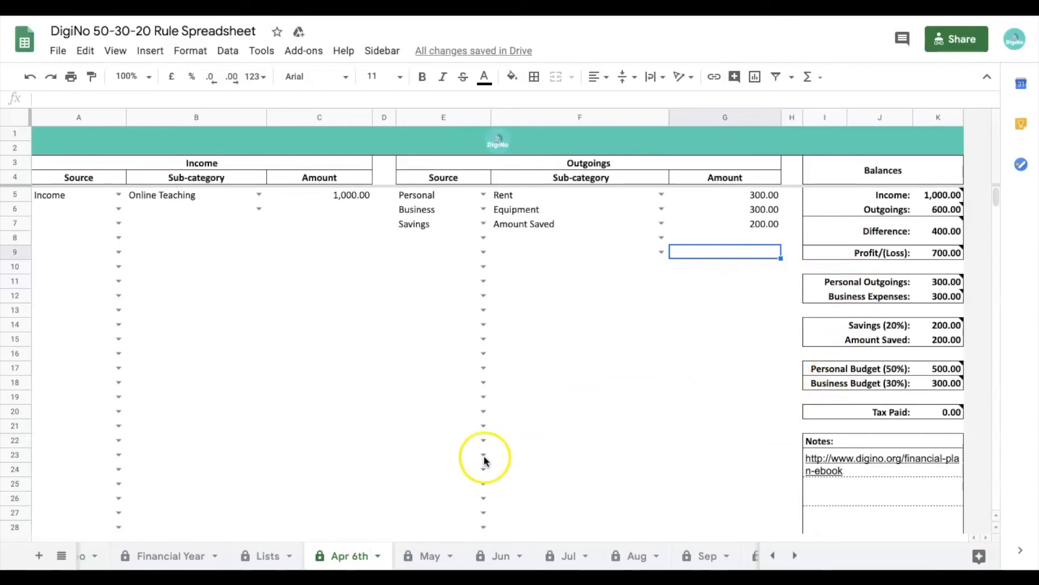
left_click(186, 554)
scroll(291, 352, "down", 2)
scroll(290, 352, "down", 1)
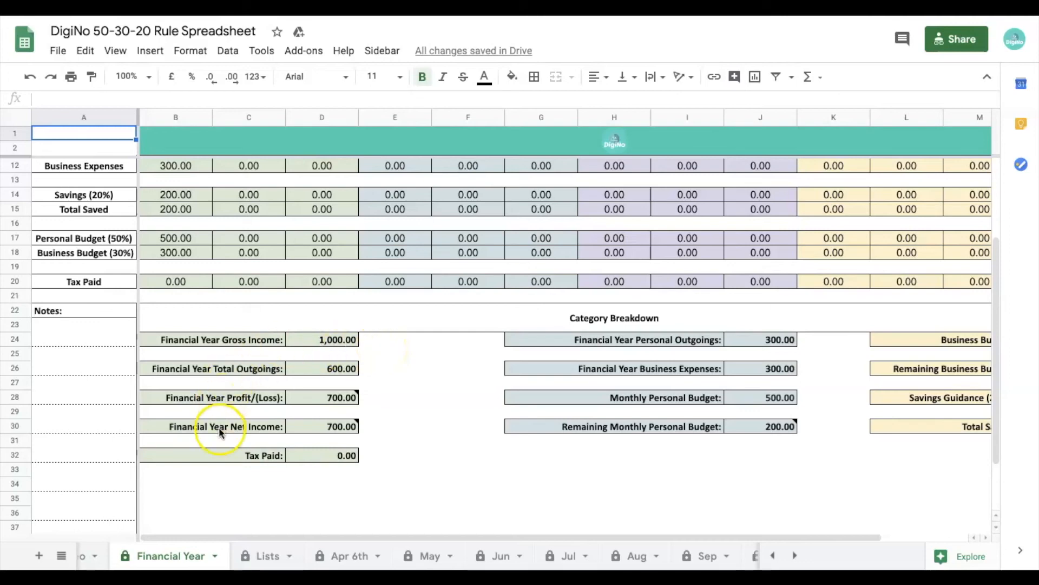
Inspect the note and formula behind Financial Year Net Income and review the other Category Breakdown figures
mouse_move(322, 424)
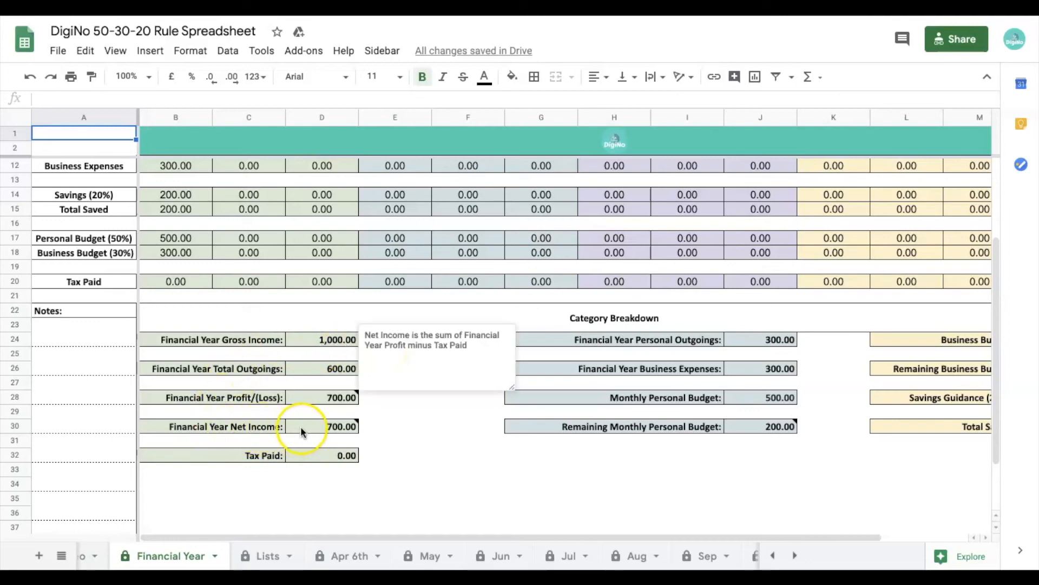
left_click(403, 414)
left_click(347, 430)
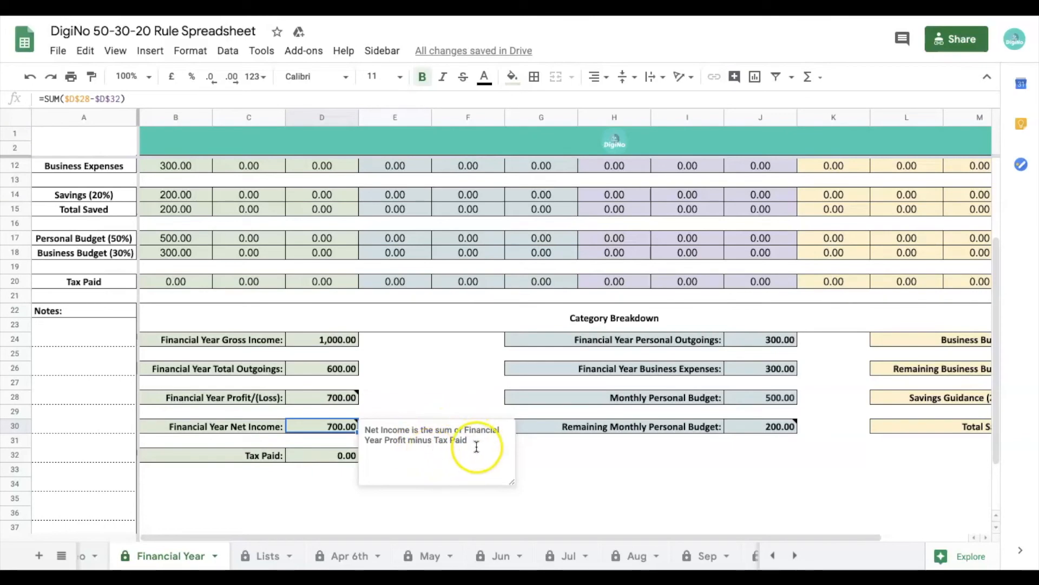
left_click(543, 469)
scroll(660, 336, "right", 2)
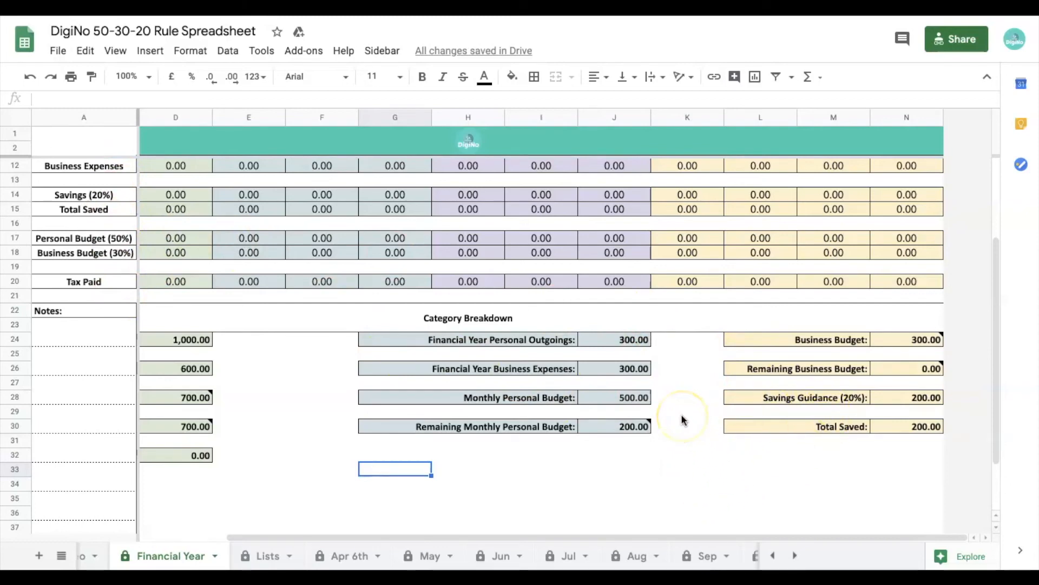
scroll(681, 413, "up", 1)
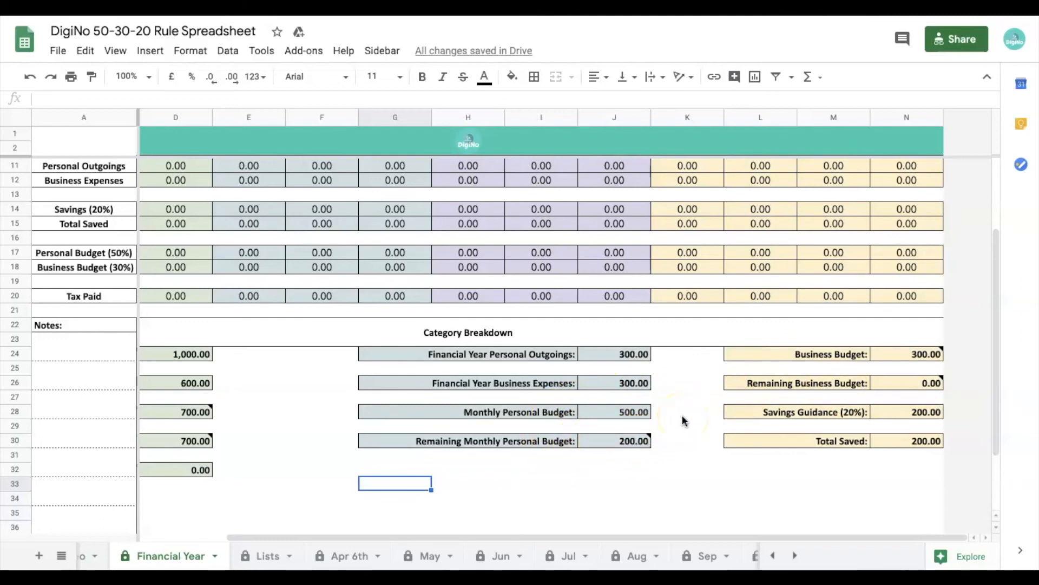
scroll(682, 415, "up", 3)
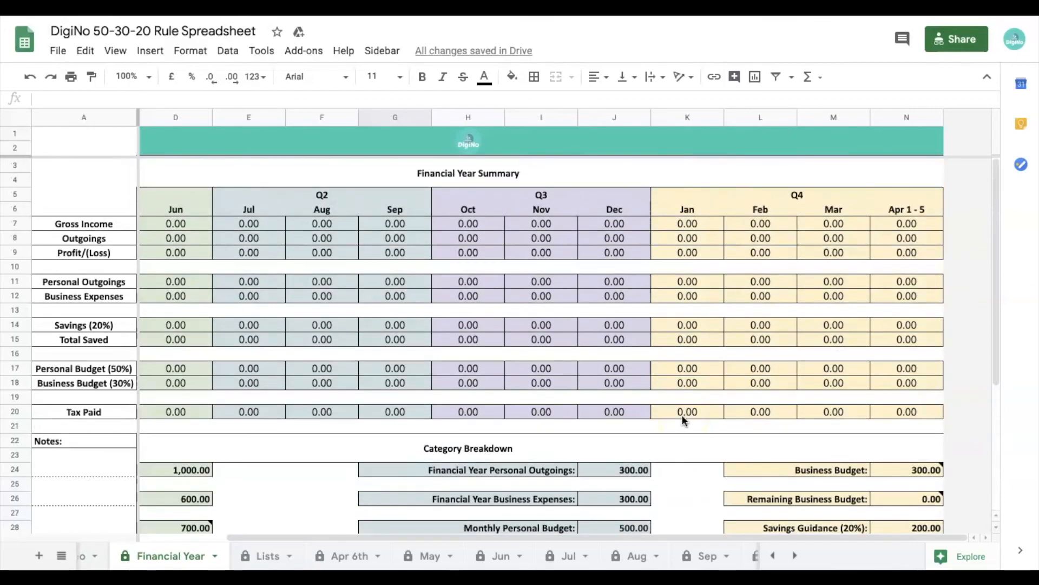
scroll(682, 414, "left", 2)
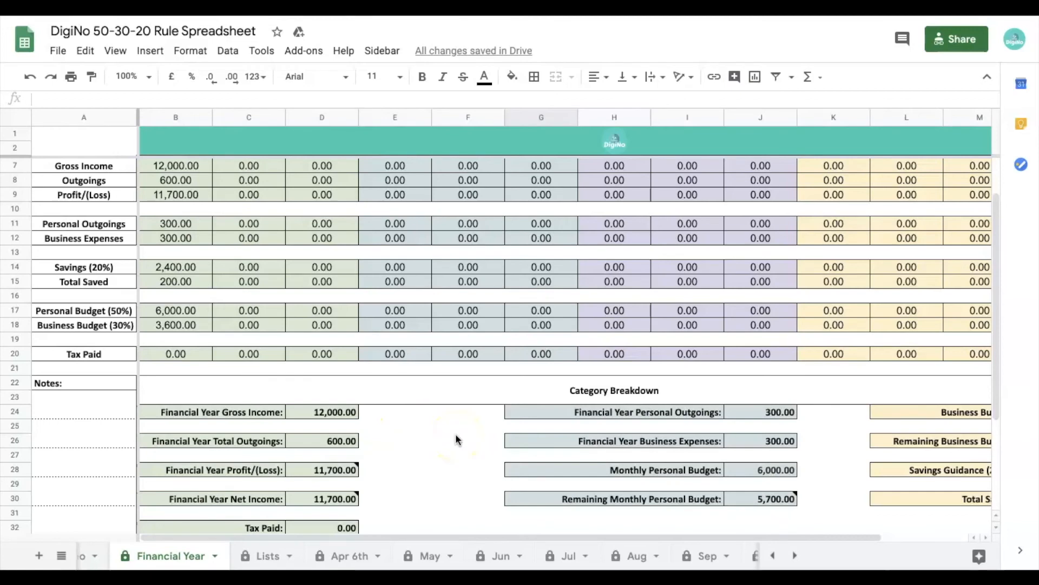
Examine how the changed April income carries through the Financial Year summary and Category Breakdown
scroll(456, 435, "up", 1)
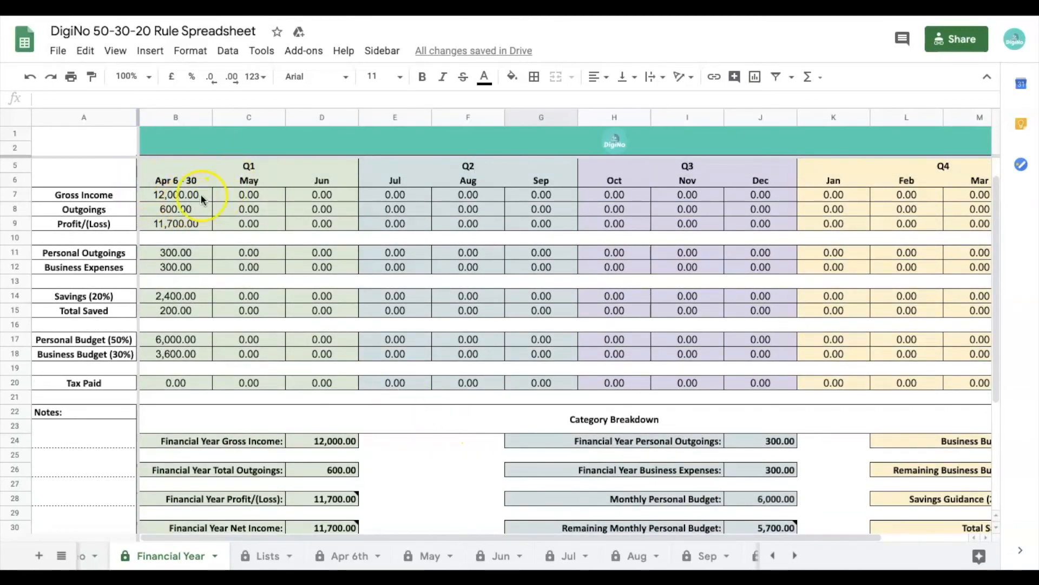
scroll(440, 456, "down", 1)
scroll(438, 456, "up", 1)
scroll(436, 456, "down", 2)
scroll(438, 456, "right", 2)
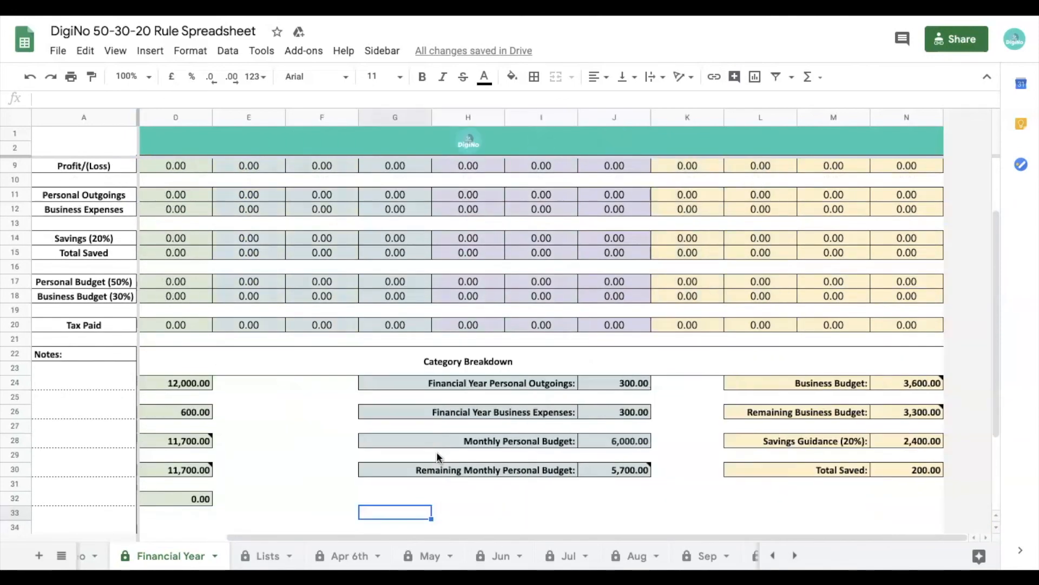
Review the income, outgoings, budget and savings figures across the Category Breakdown of the Financial Year summary
scroll(644, 490, "up", 1)
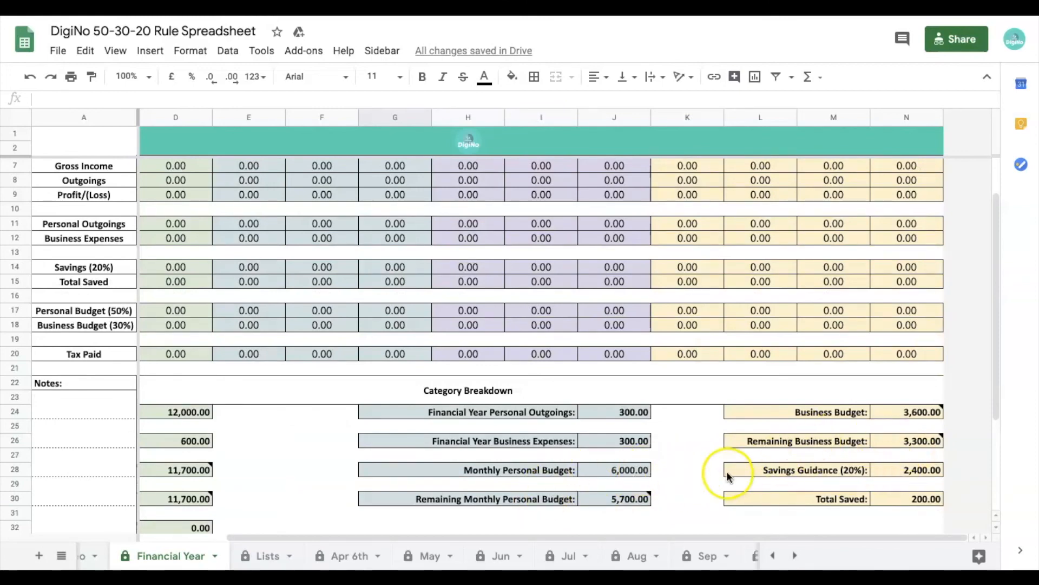
scroll(709, 478, "left", 2)
scroll(709, 477, "down", 1)
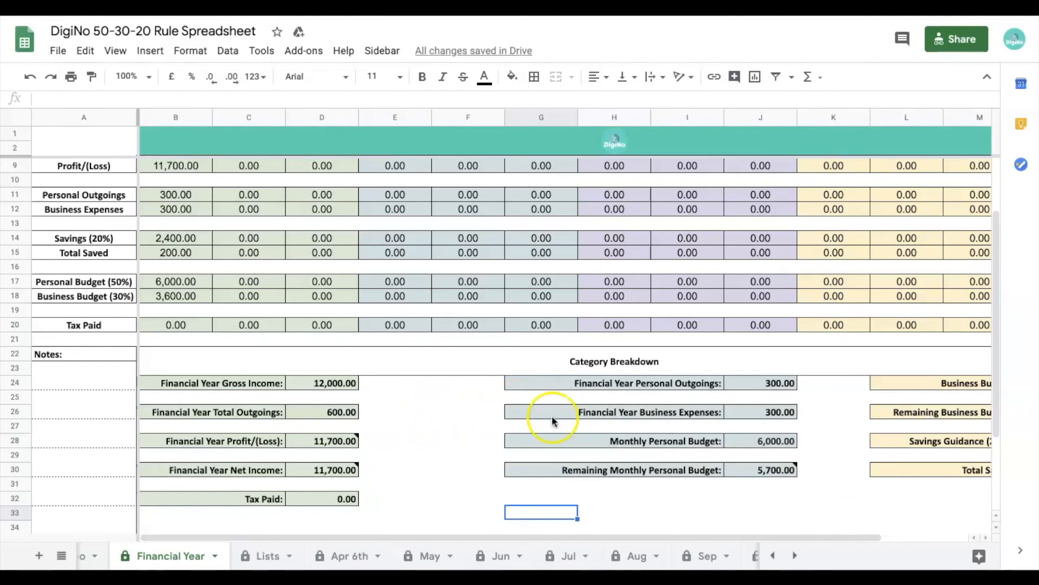
scroll(688, 485, "right", 2)
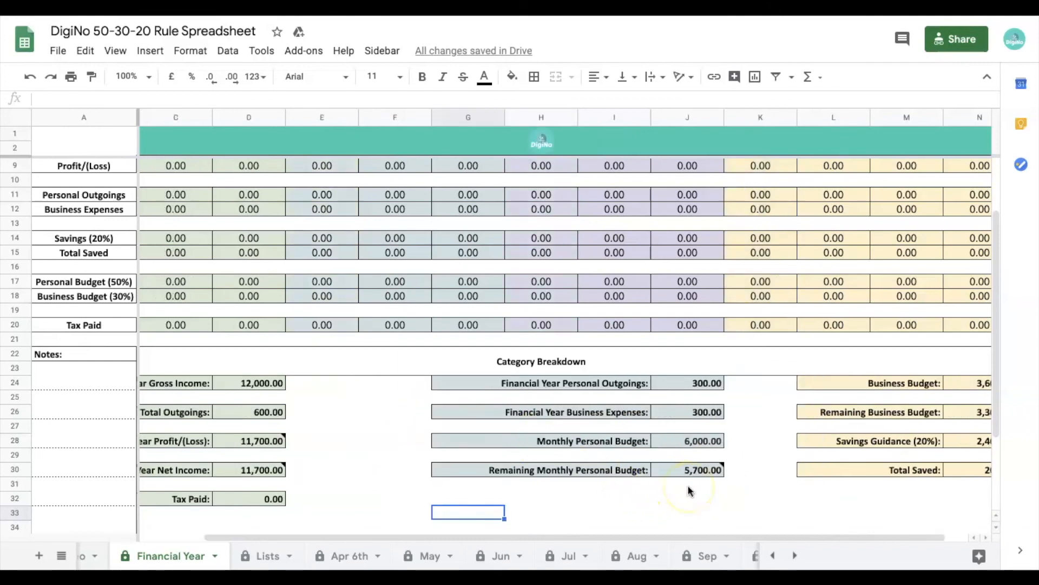
scroll(687, 485, "left", 2)
scroll(688, 485, "up", 1)
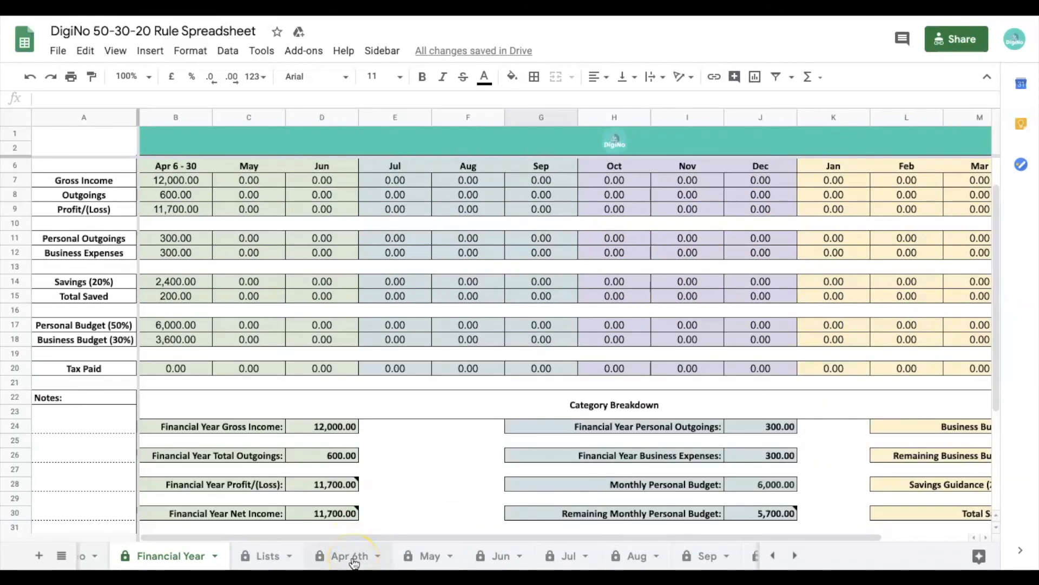
Compare the Apr 6th entries and balances with the Financial Year summary and its Category Breakdown, and return to the Apr 6th sheet
left_click(353, 558)
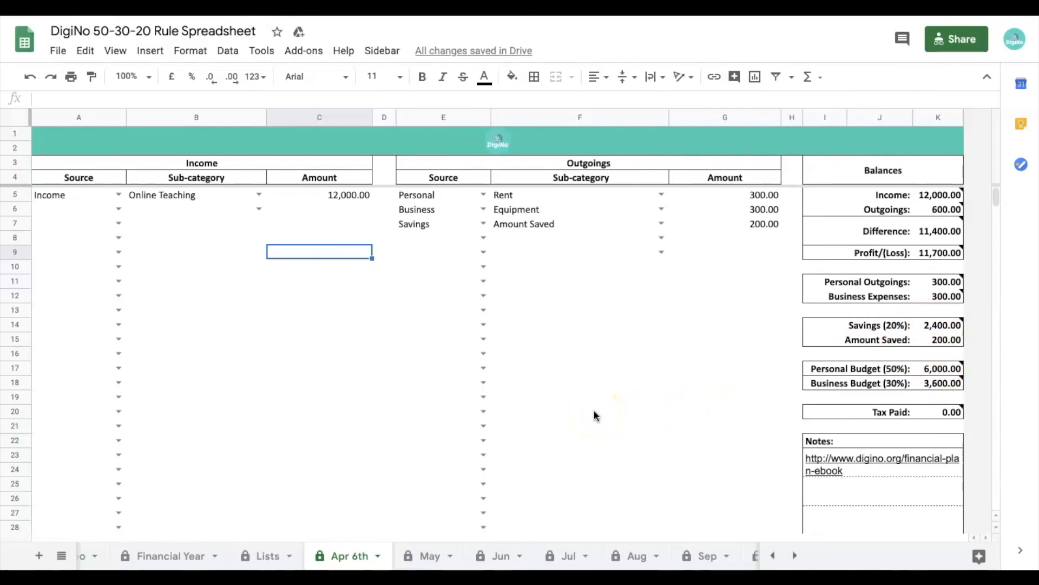
left_click(321, 207)
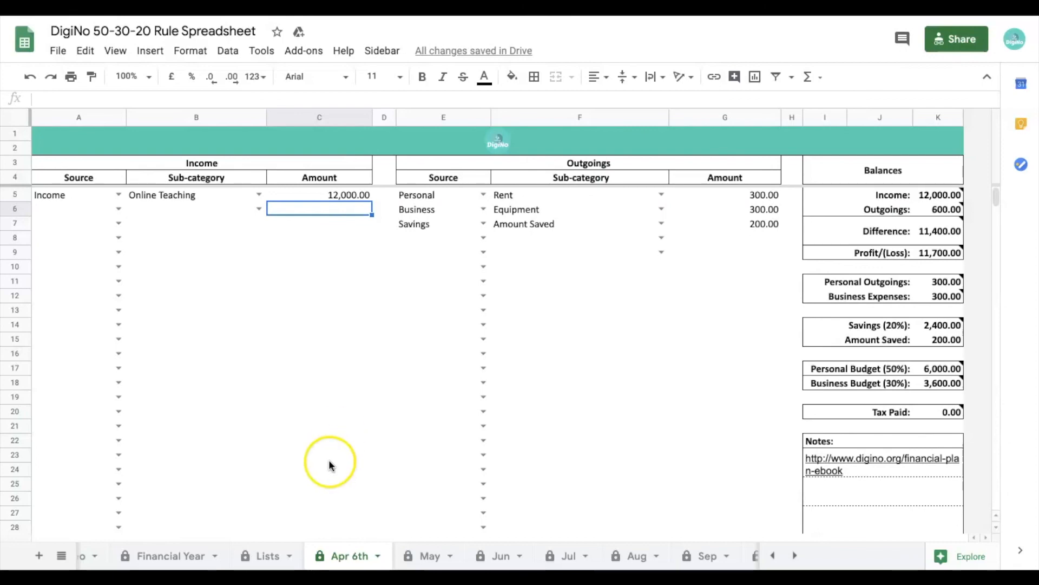
left_click(186, 556)
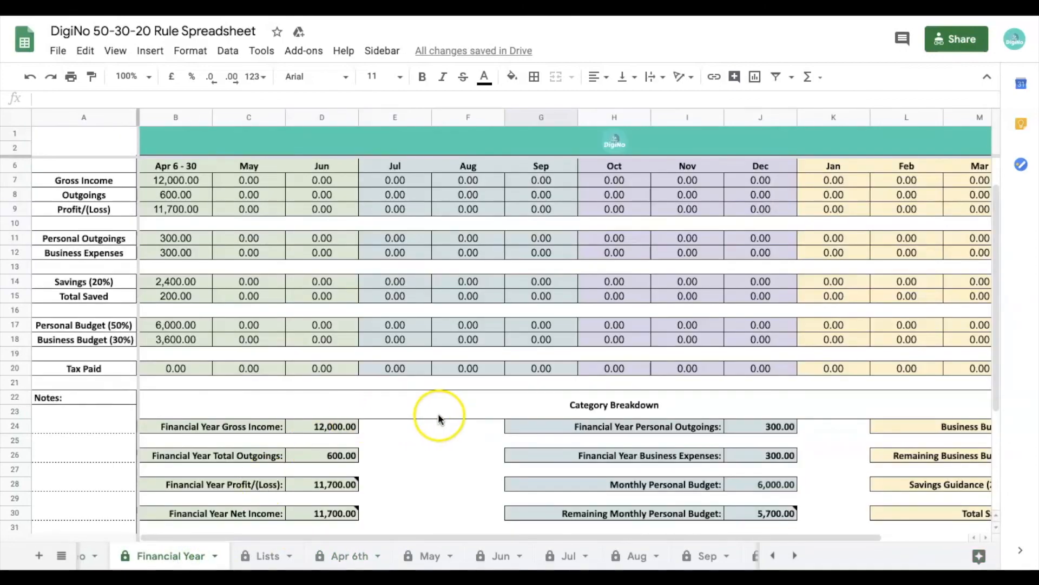
scroll(437, 413, "down", 2)
scroll(438, 418, "down", 1)
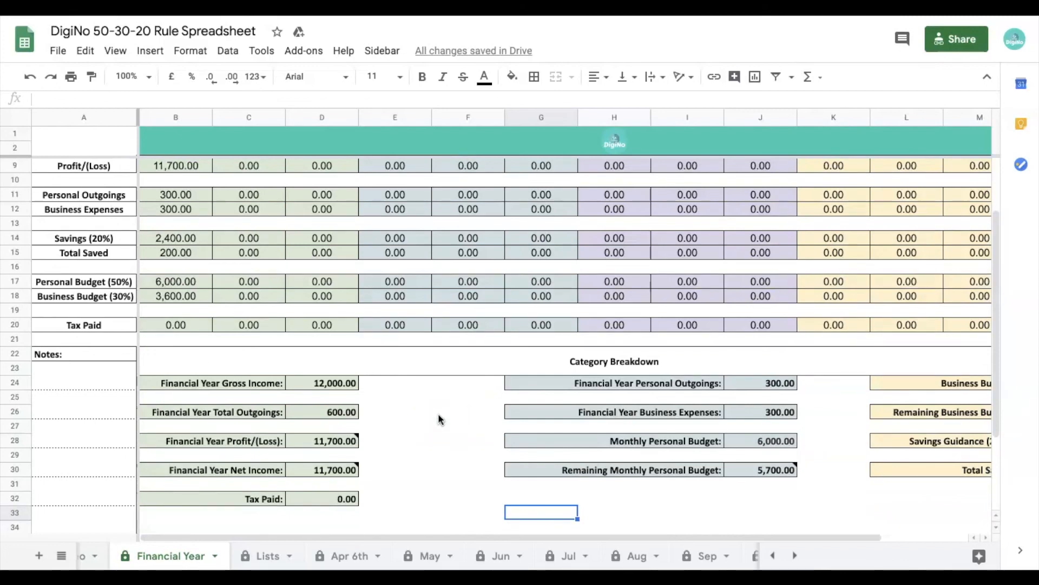
scroll(437, 419, "up", 2)
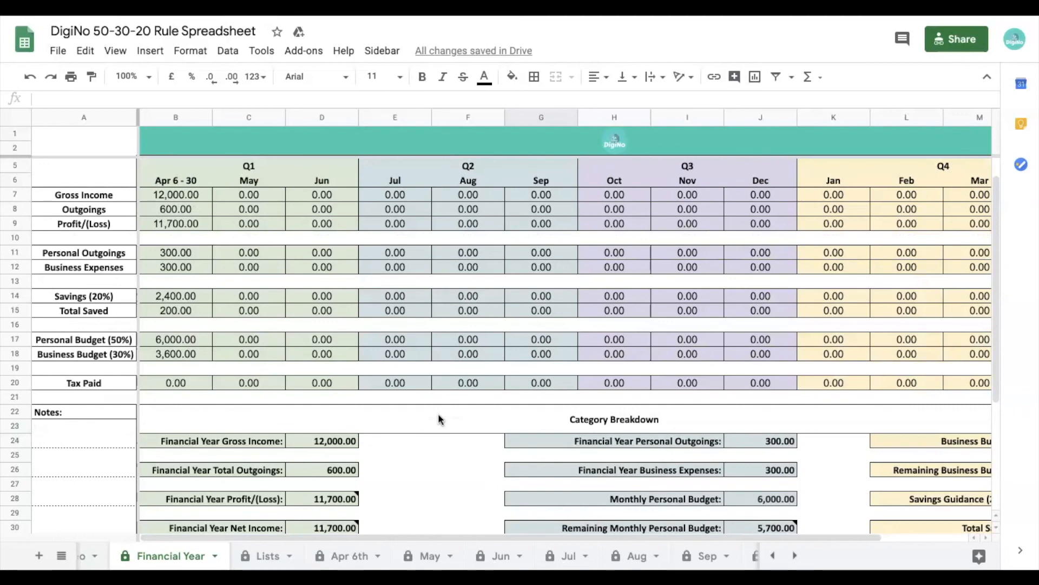
left_click(216, 558)
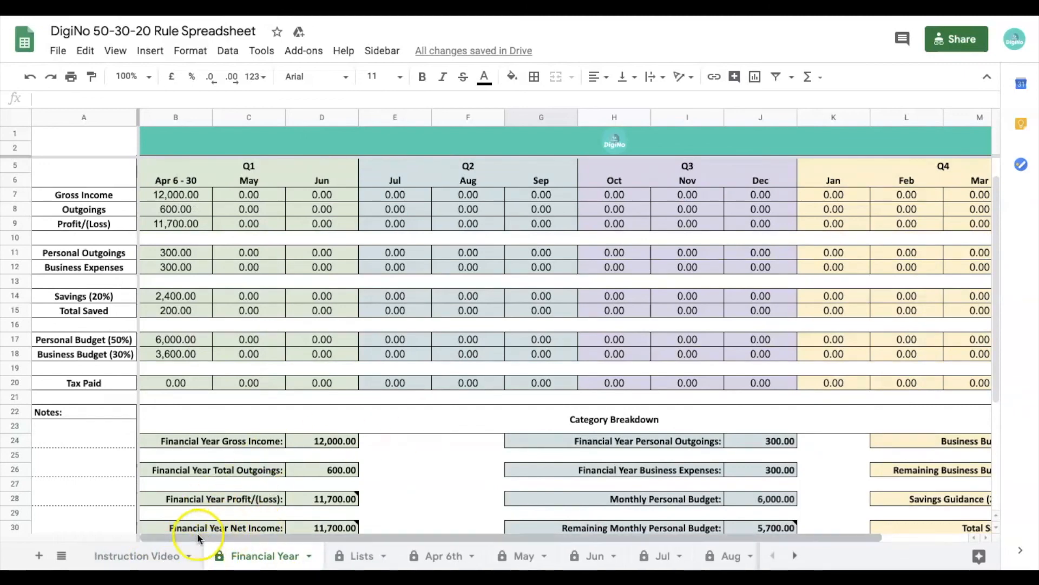
left_click(422, 556)
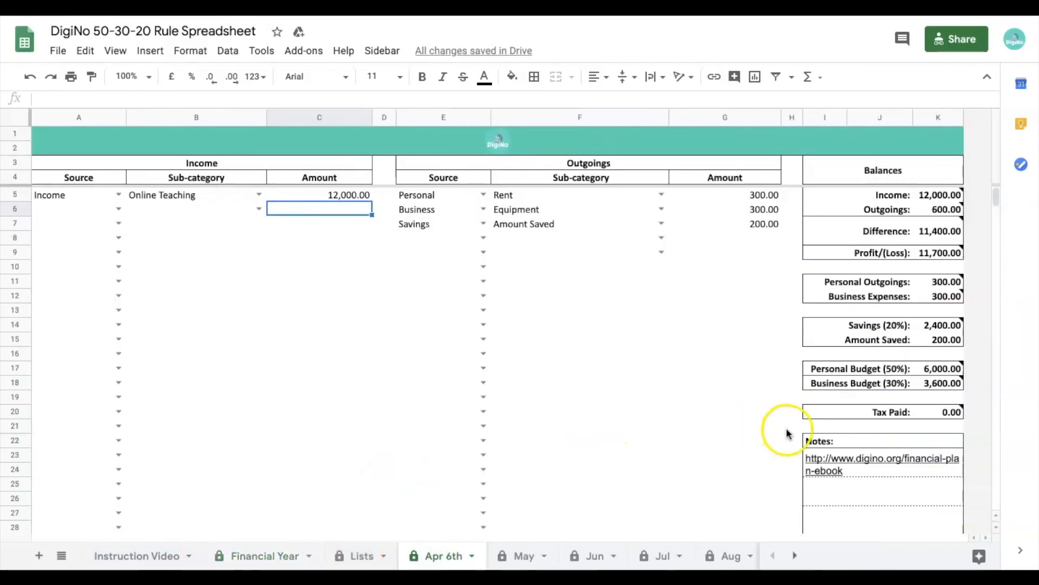